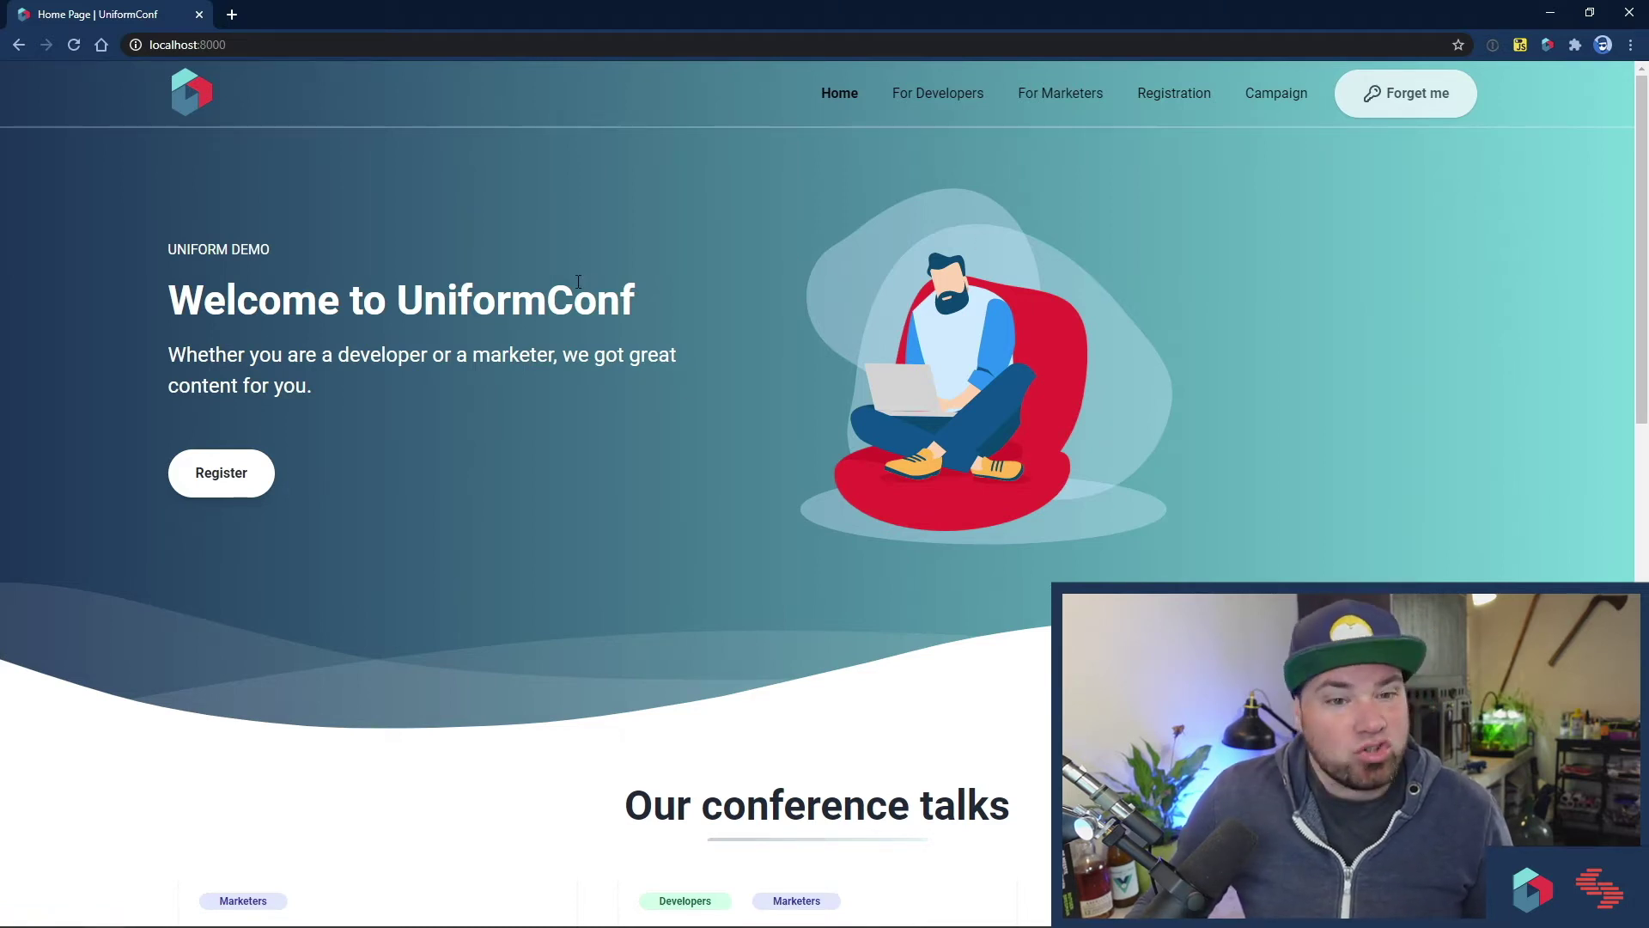
# Step: Examine the default UniformConf home page, from the welcome hero down to the conference talks
pyautogui.moveTo(151, 249)
pyautogui.mouseDown()
pyautogui.moveTo(284, 287)
pyautogui.moveTo(167, 251)
pyautogui.mouseUp()
pyautogui.click(429, 258)
pyautogui.scroll(-5, 460, 330)
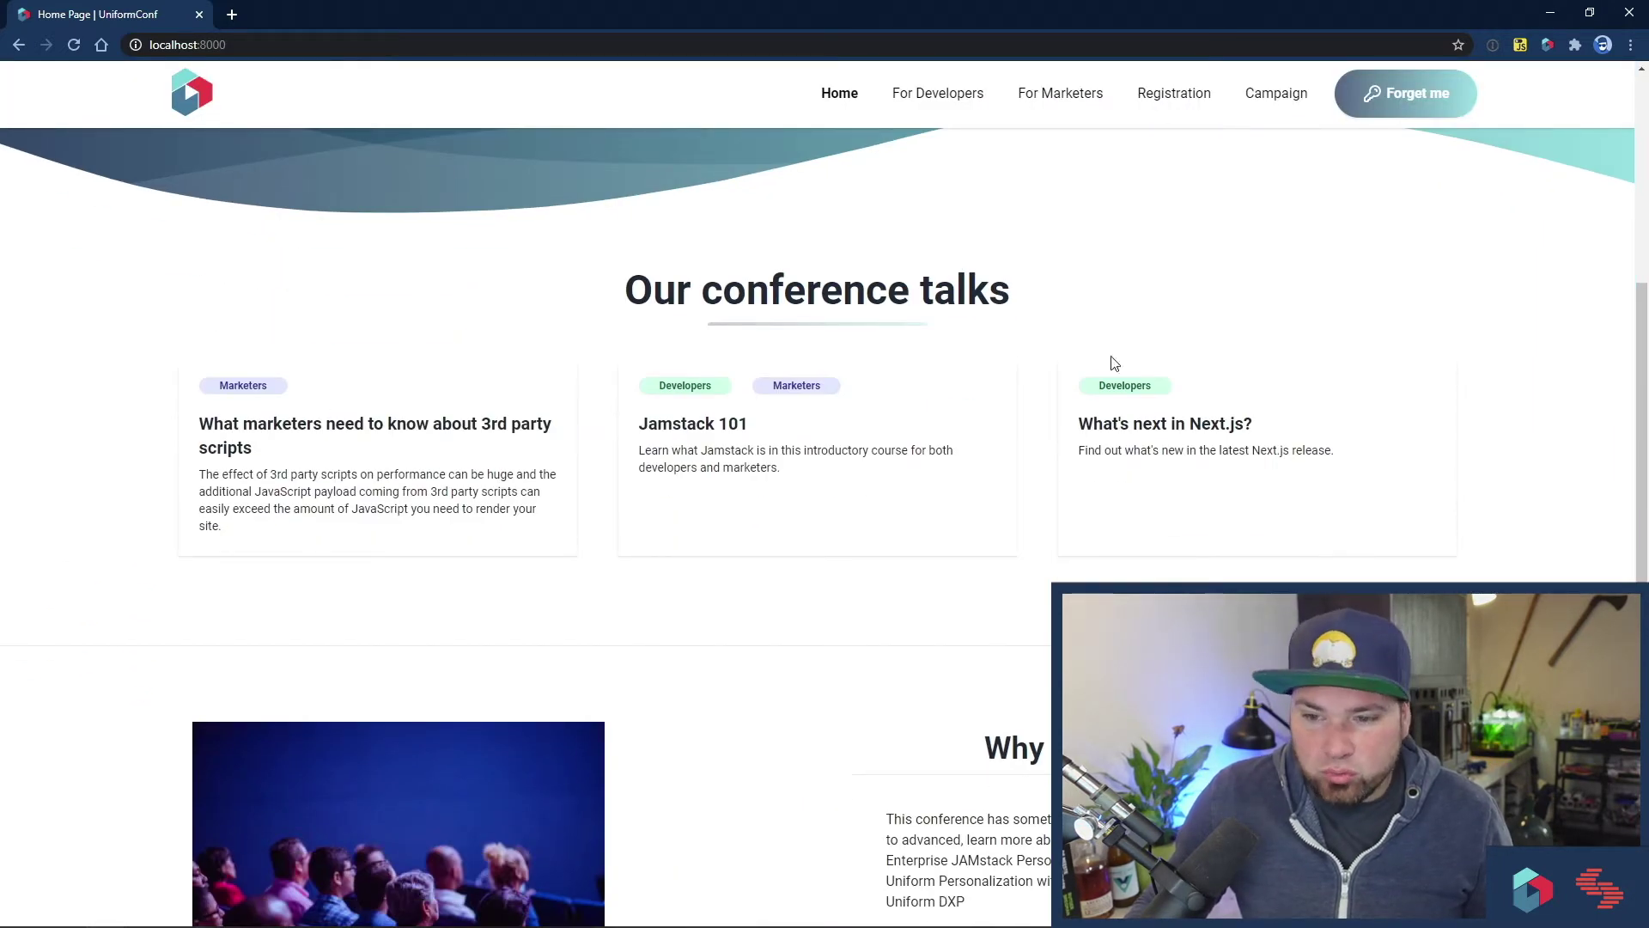
pyautogui.scroll(5, 481, 407)
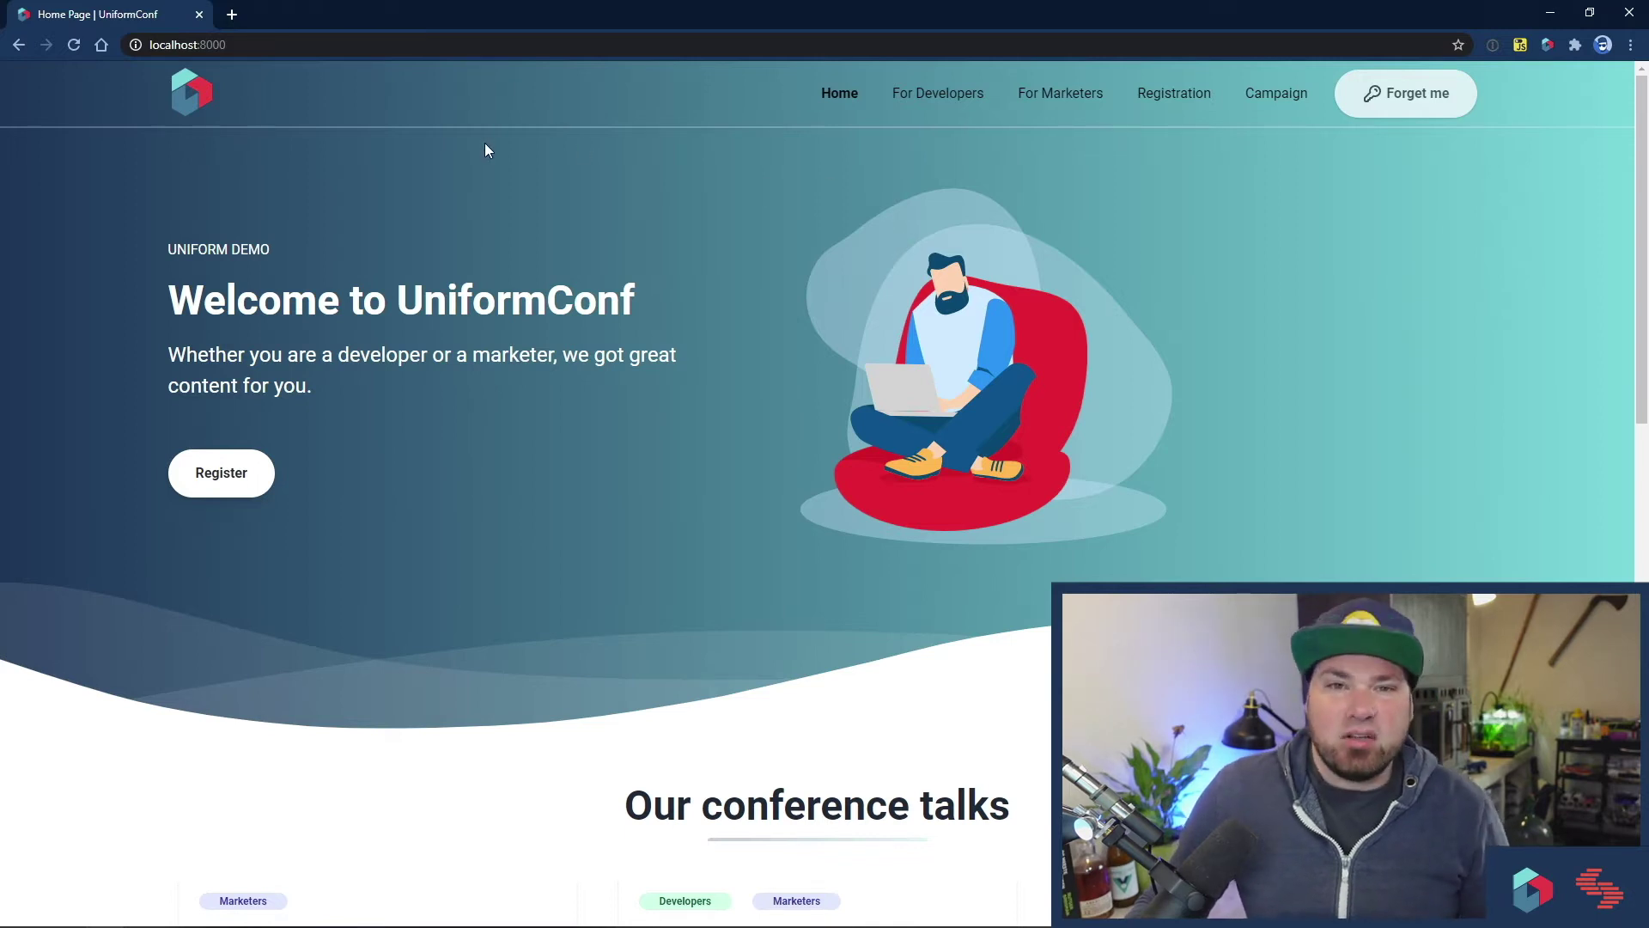
# Step: Visit the For Developers page, then return to the home page and review its hero and personalized talks
pyautogui.click(944, 95)
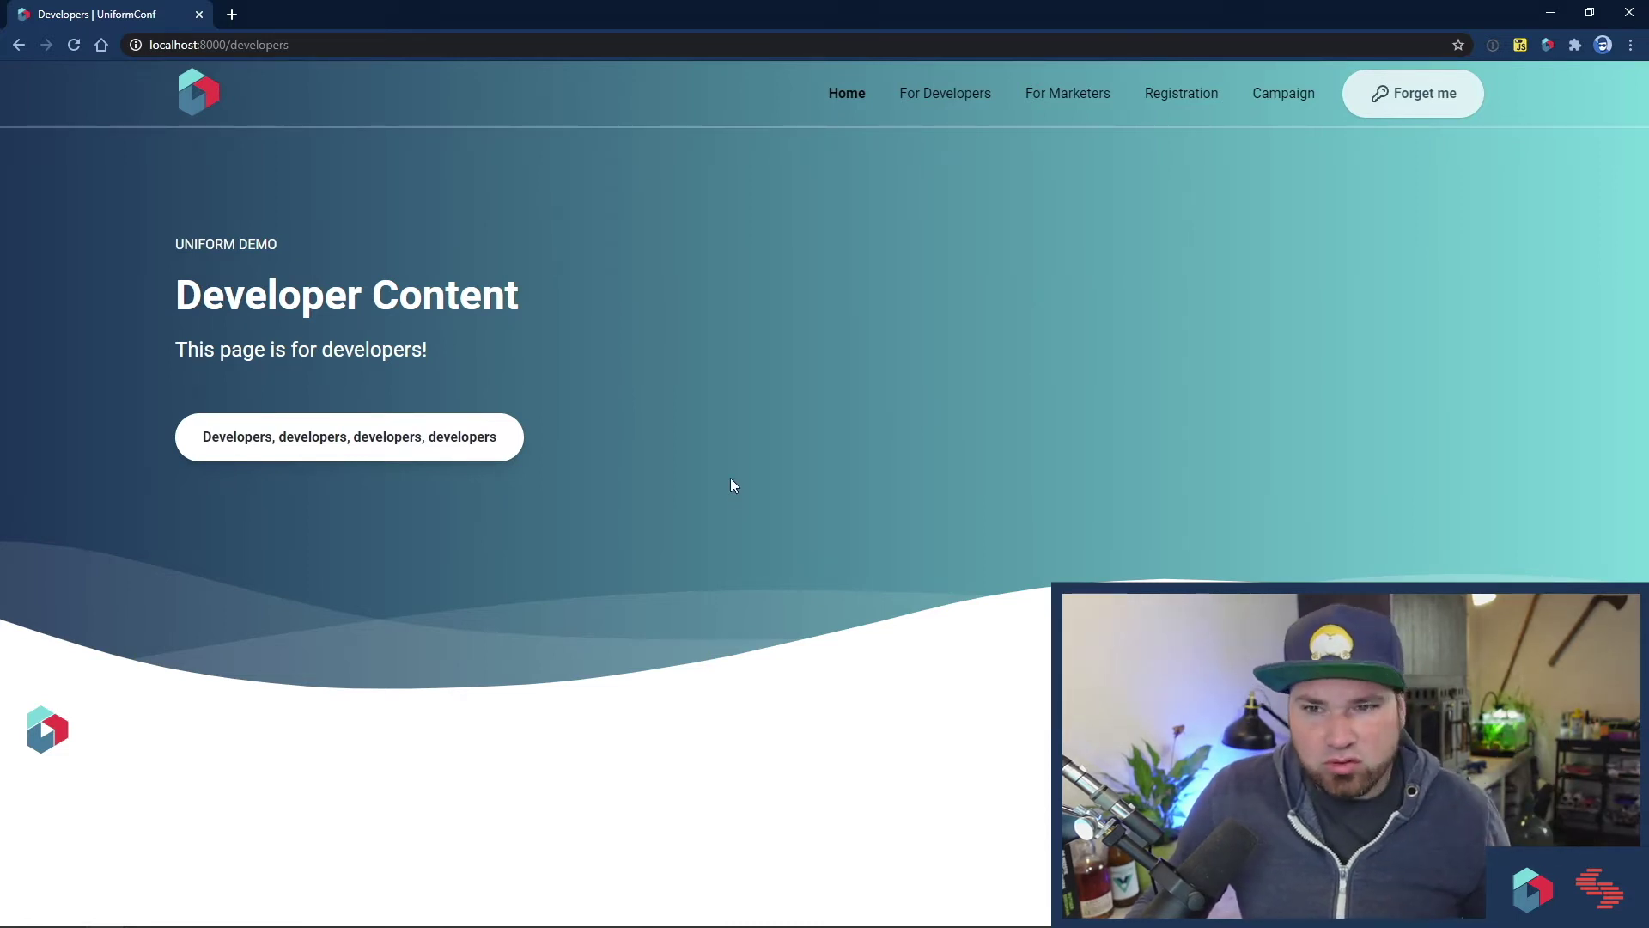
pyautogui.click(847, 93)
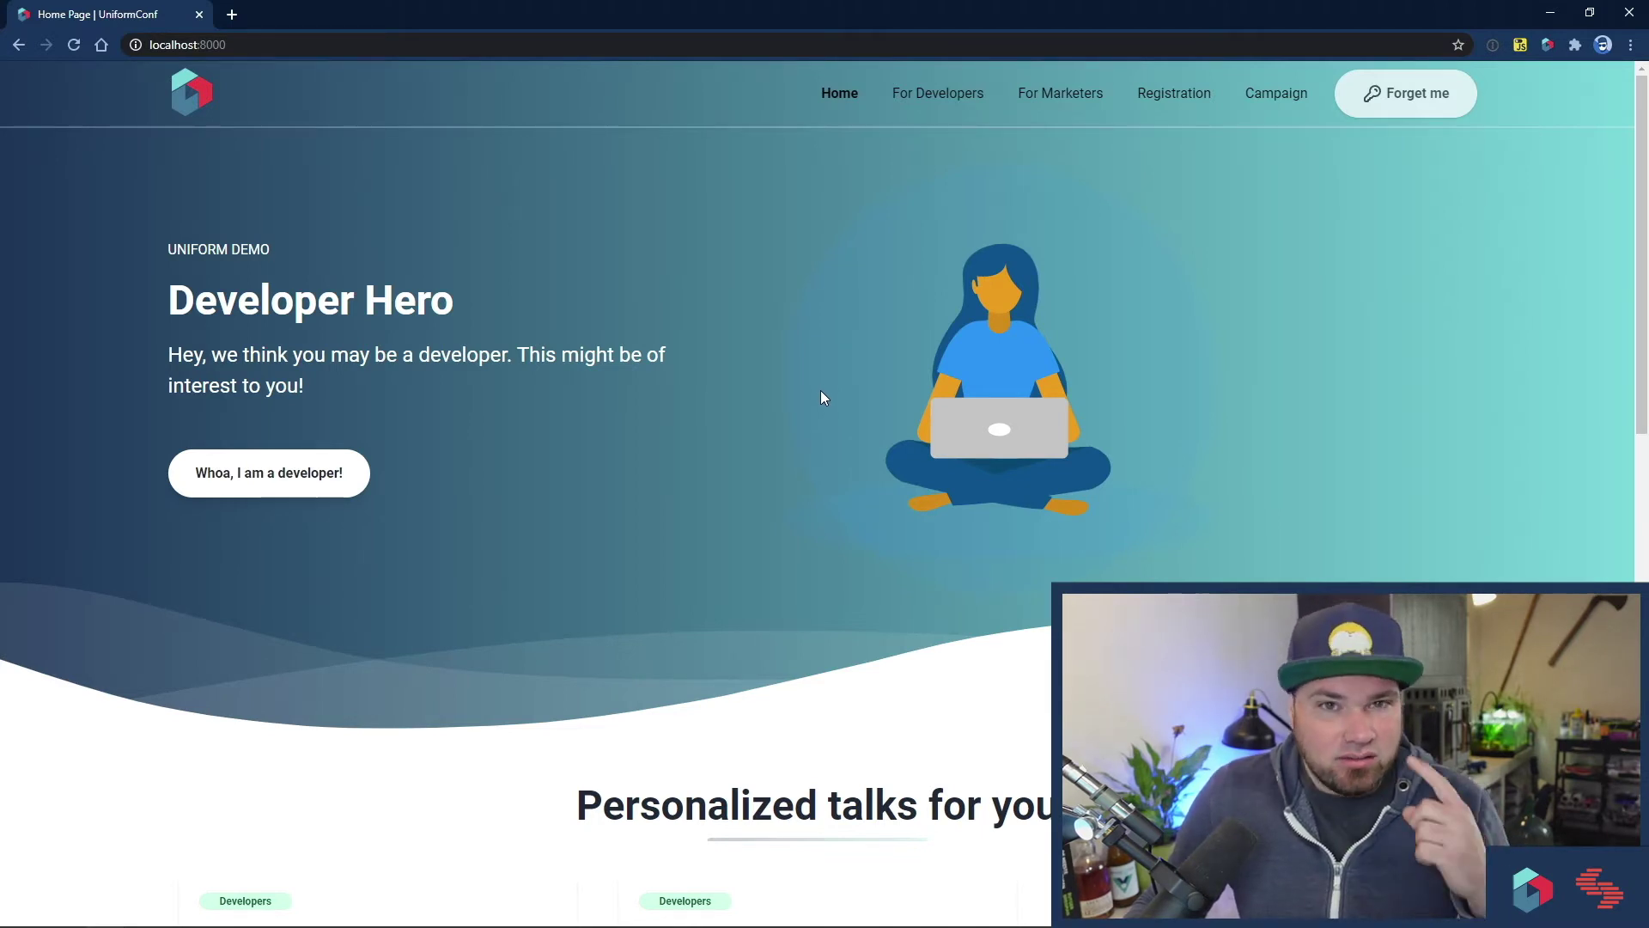
pyautogui.scroll(-4, 782, 426)
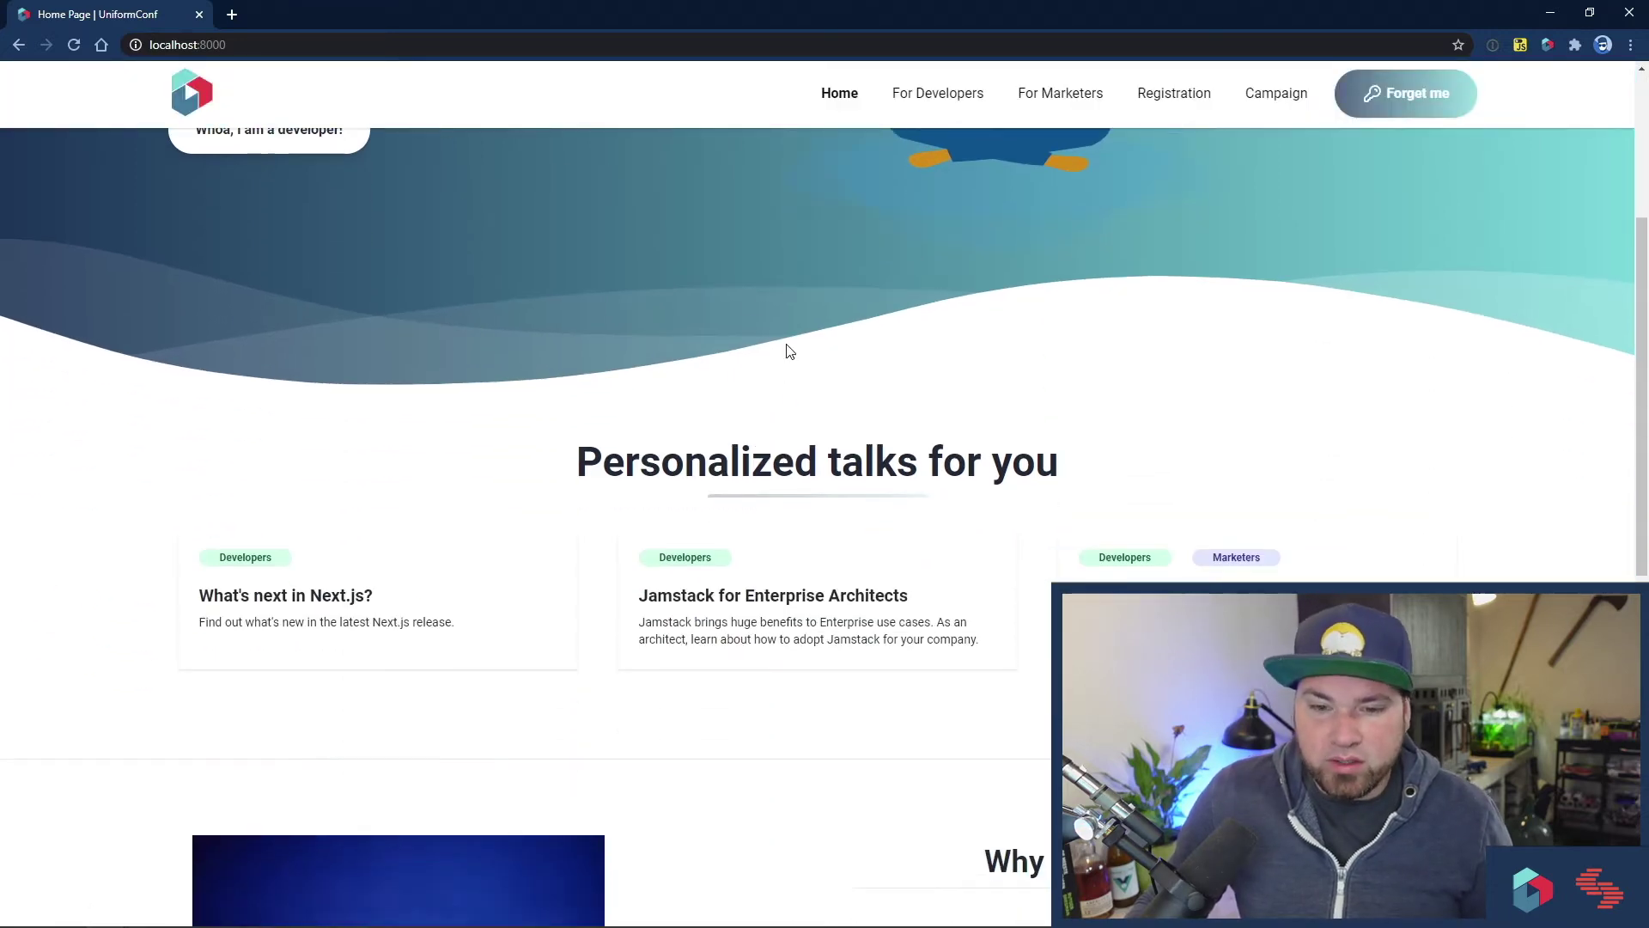
pyautogui.moveTo(576, 462); pyautogui.dragTo(1059, 455)
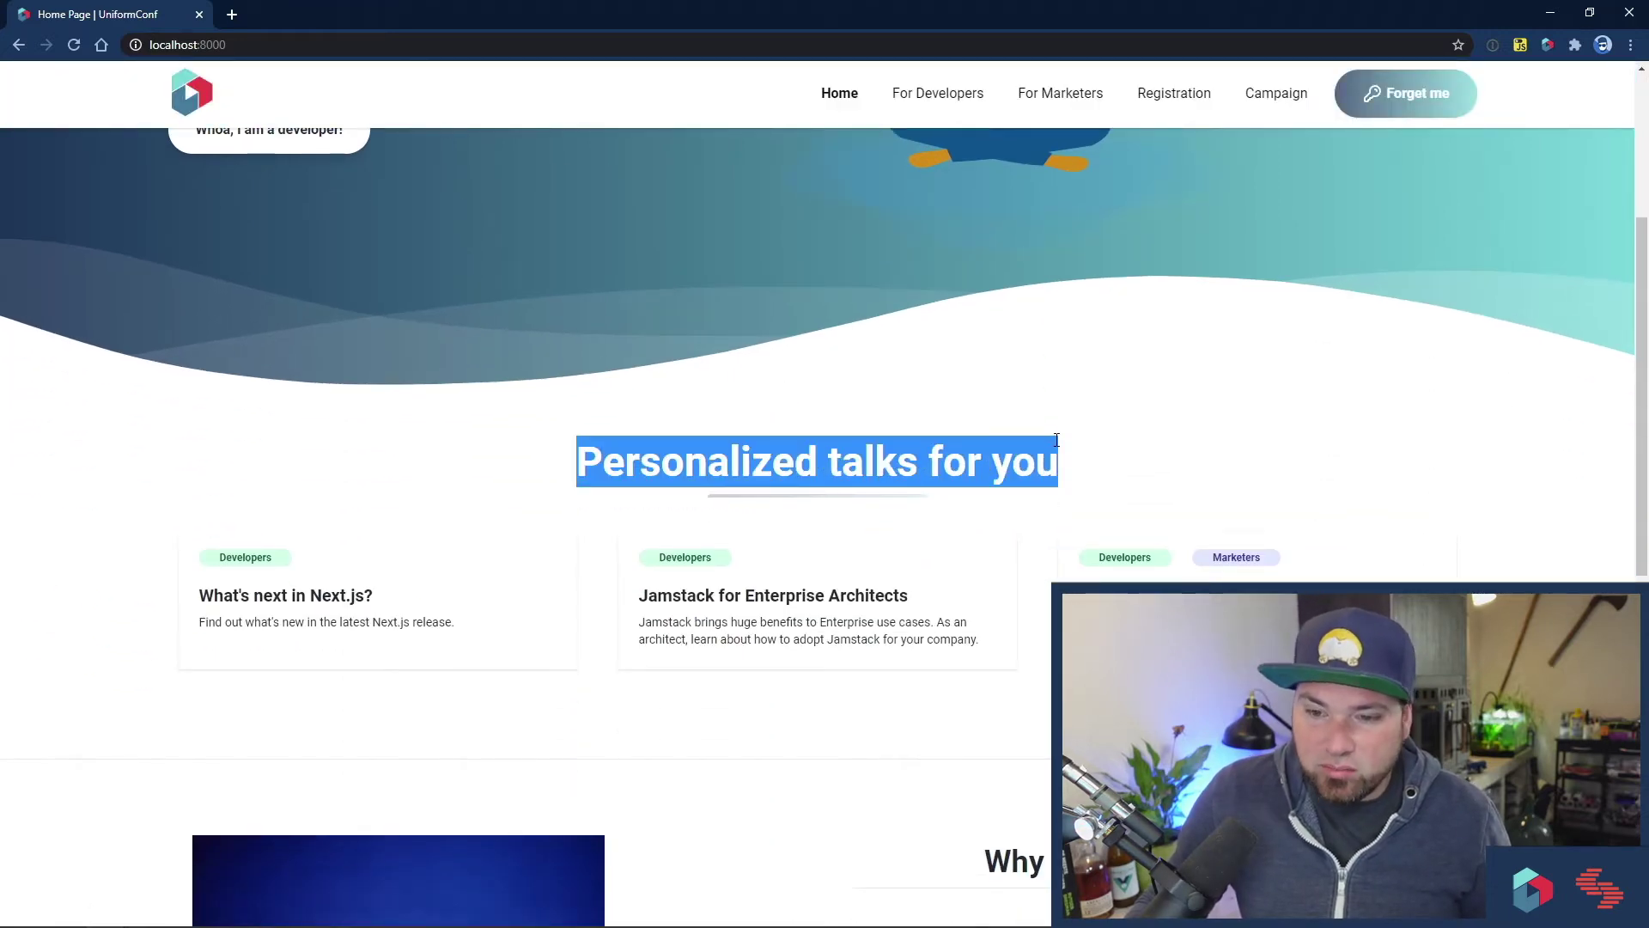
pyautogui.click(839, 435)
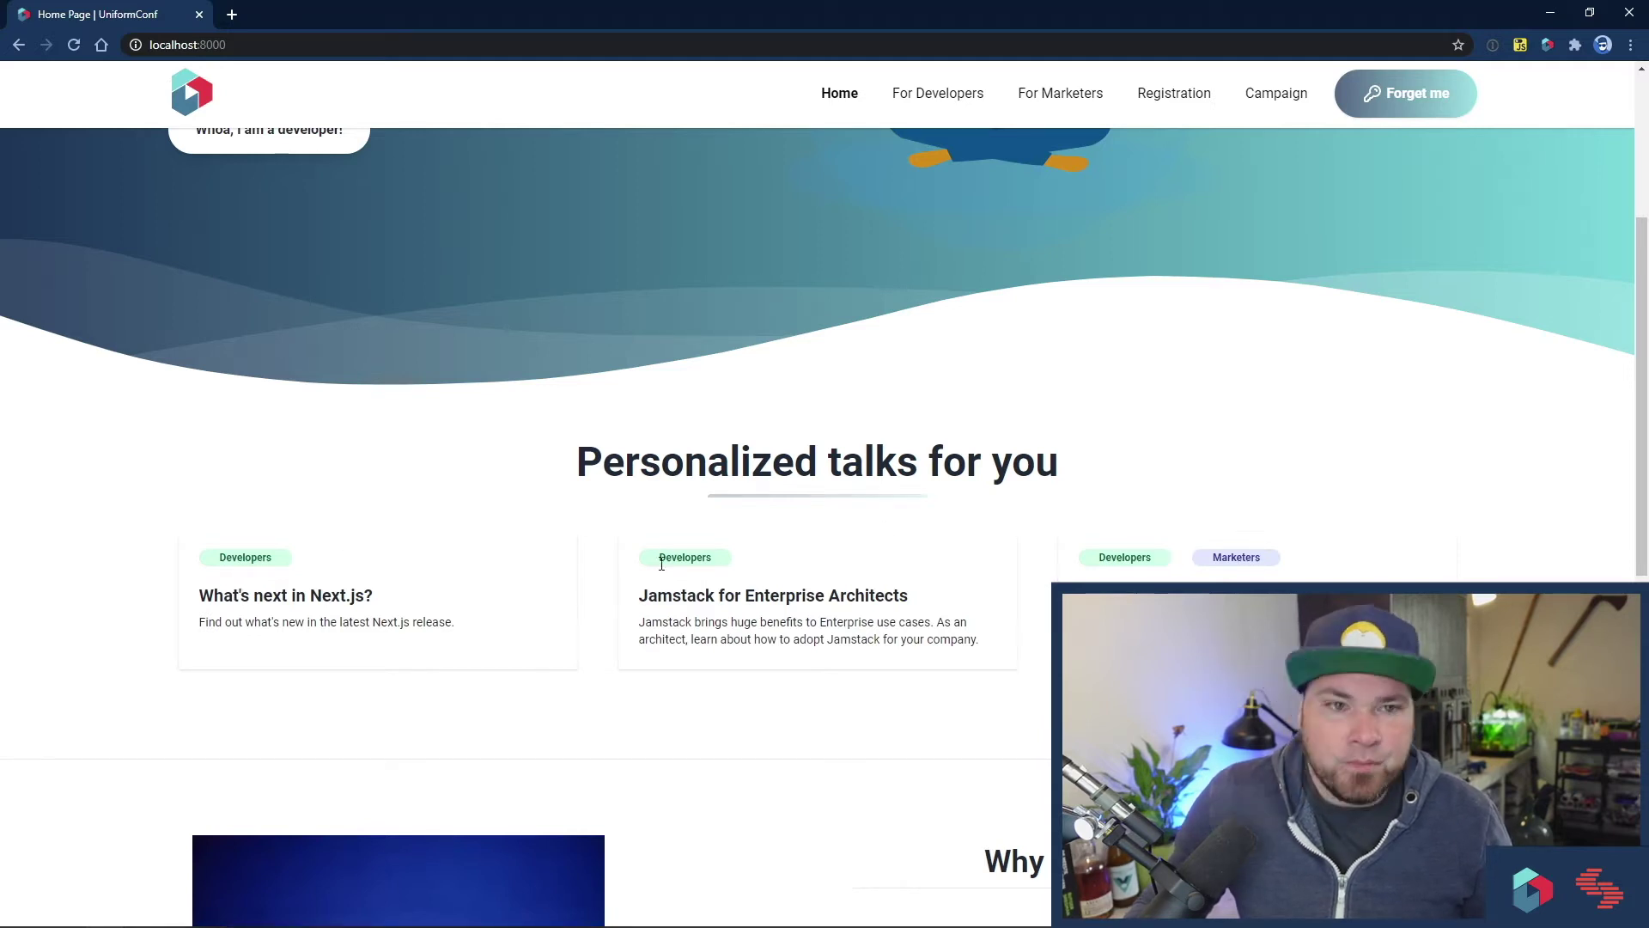
pyautogui.scroll(4, 660, 557)
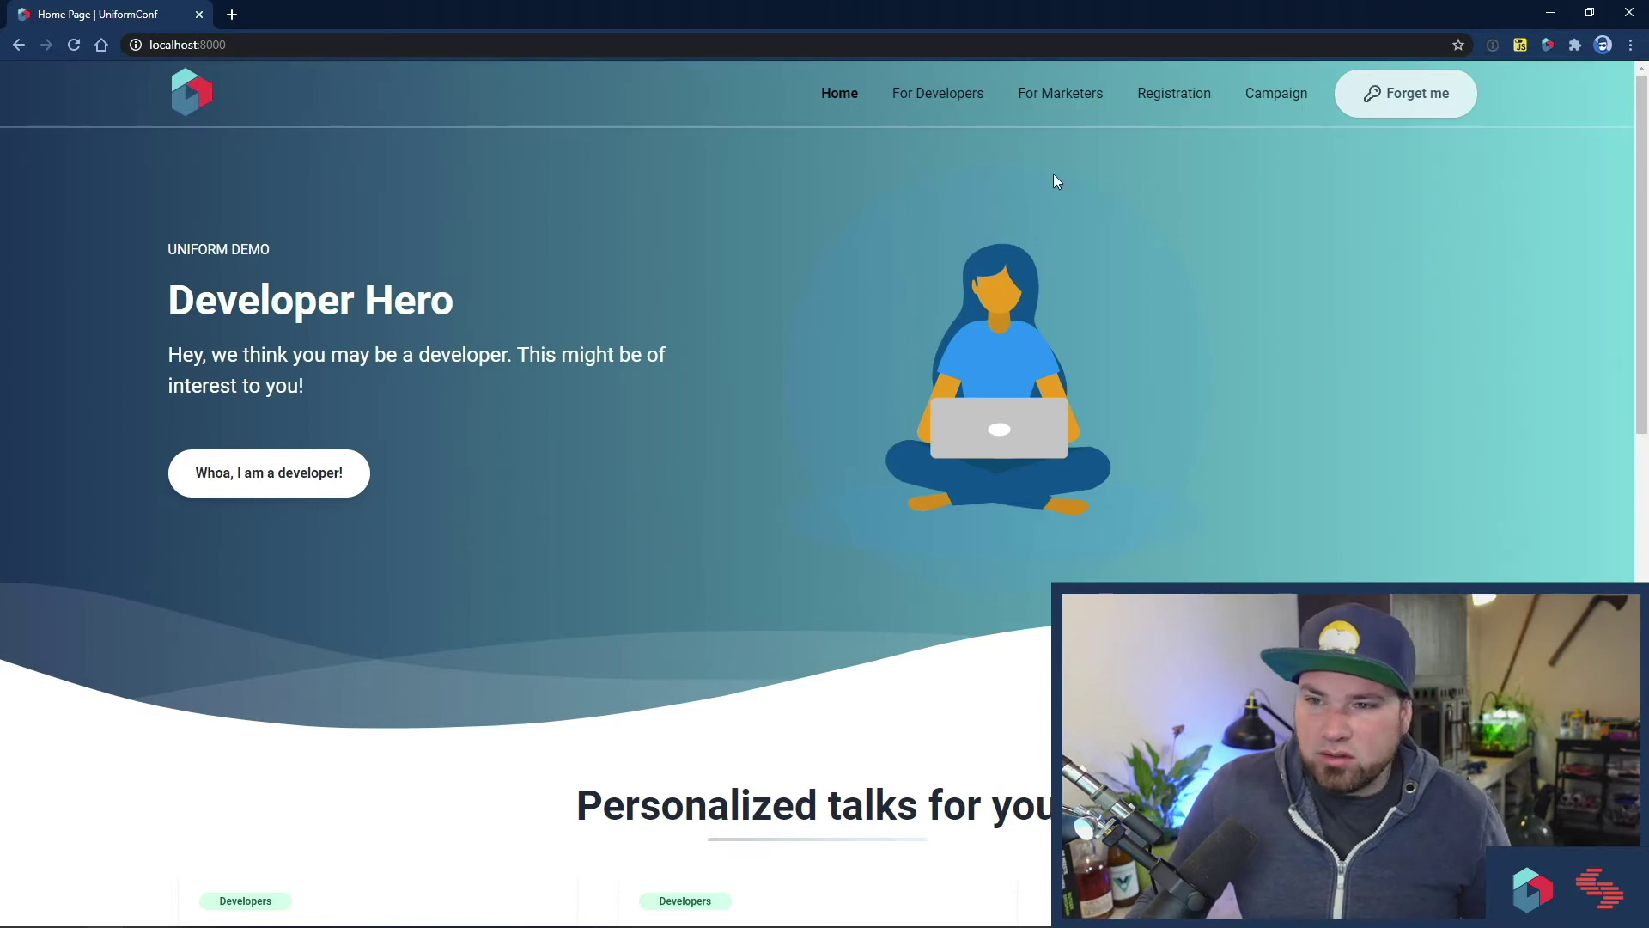
# Step: Visit the For Marketers page twice, returning home each time, and review the home page's hero and talks
pyautogui.click(1067, 95)
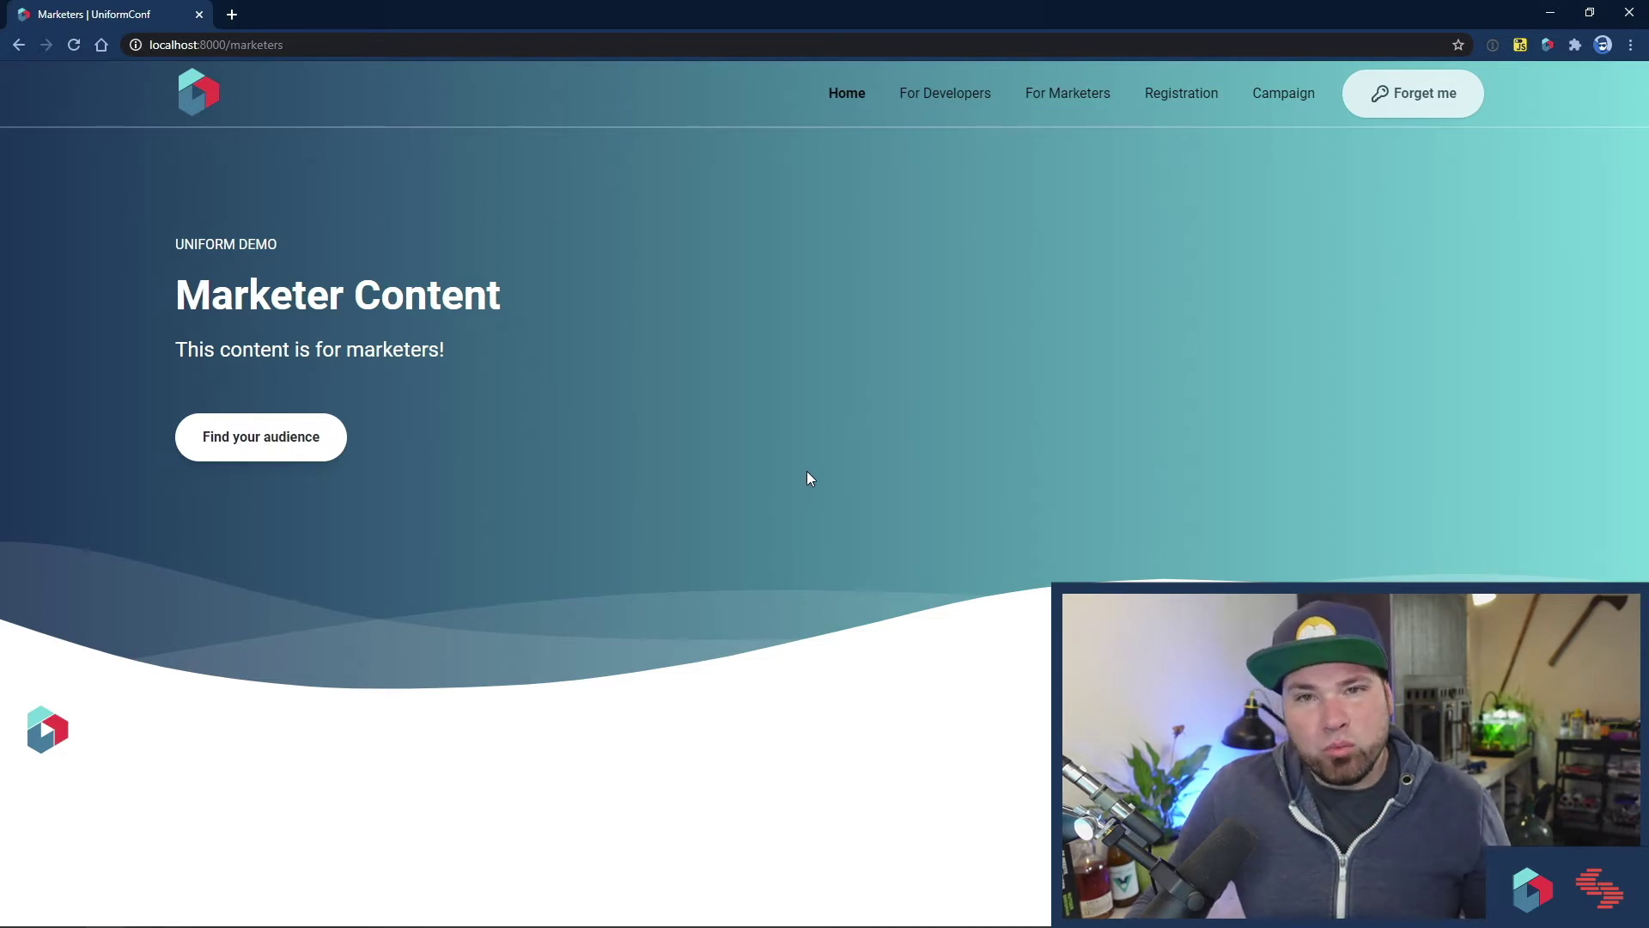
pyautogui.click(847, 94)
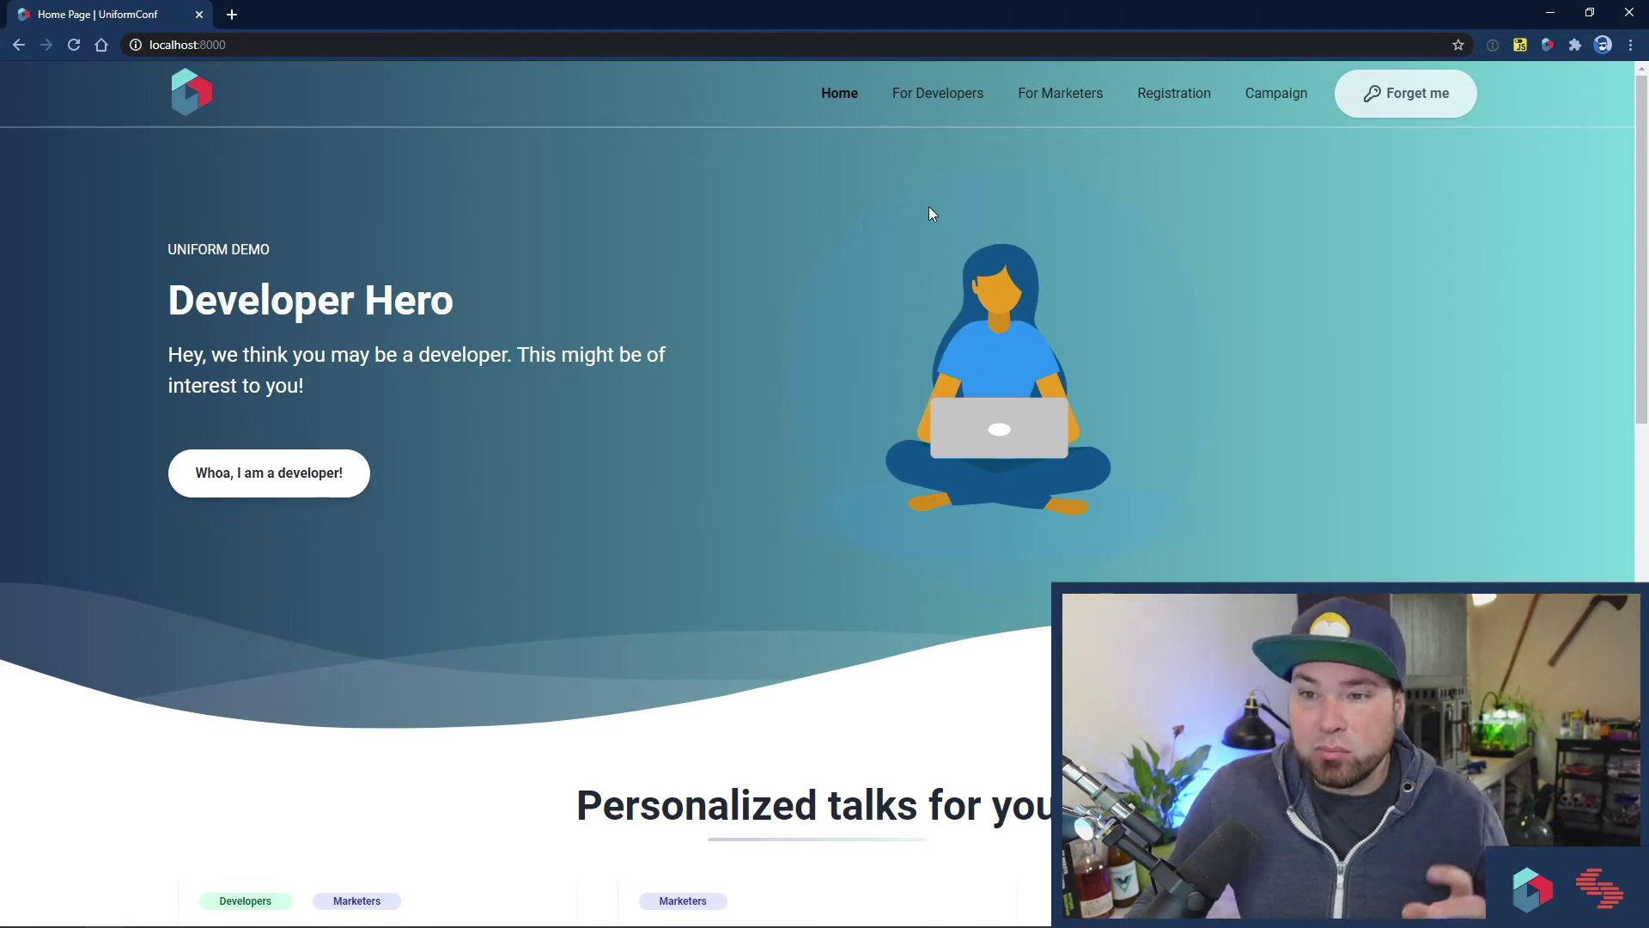
pyautogui.click(1061, 96)
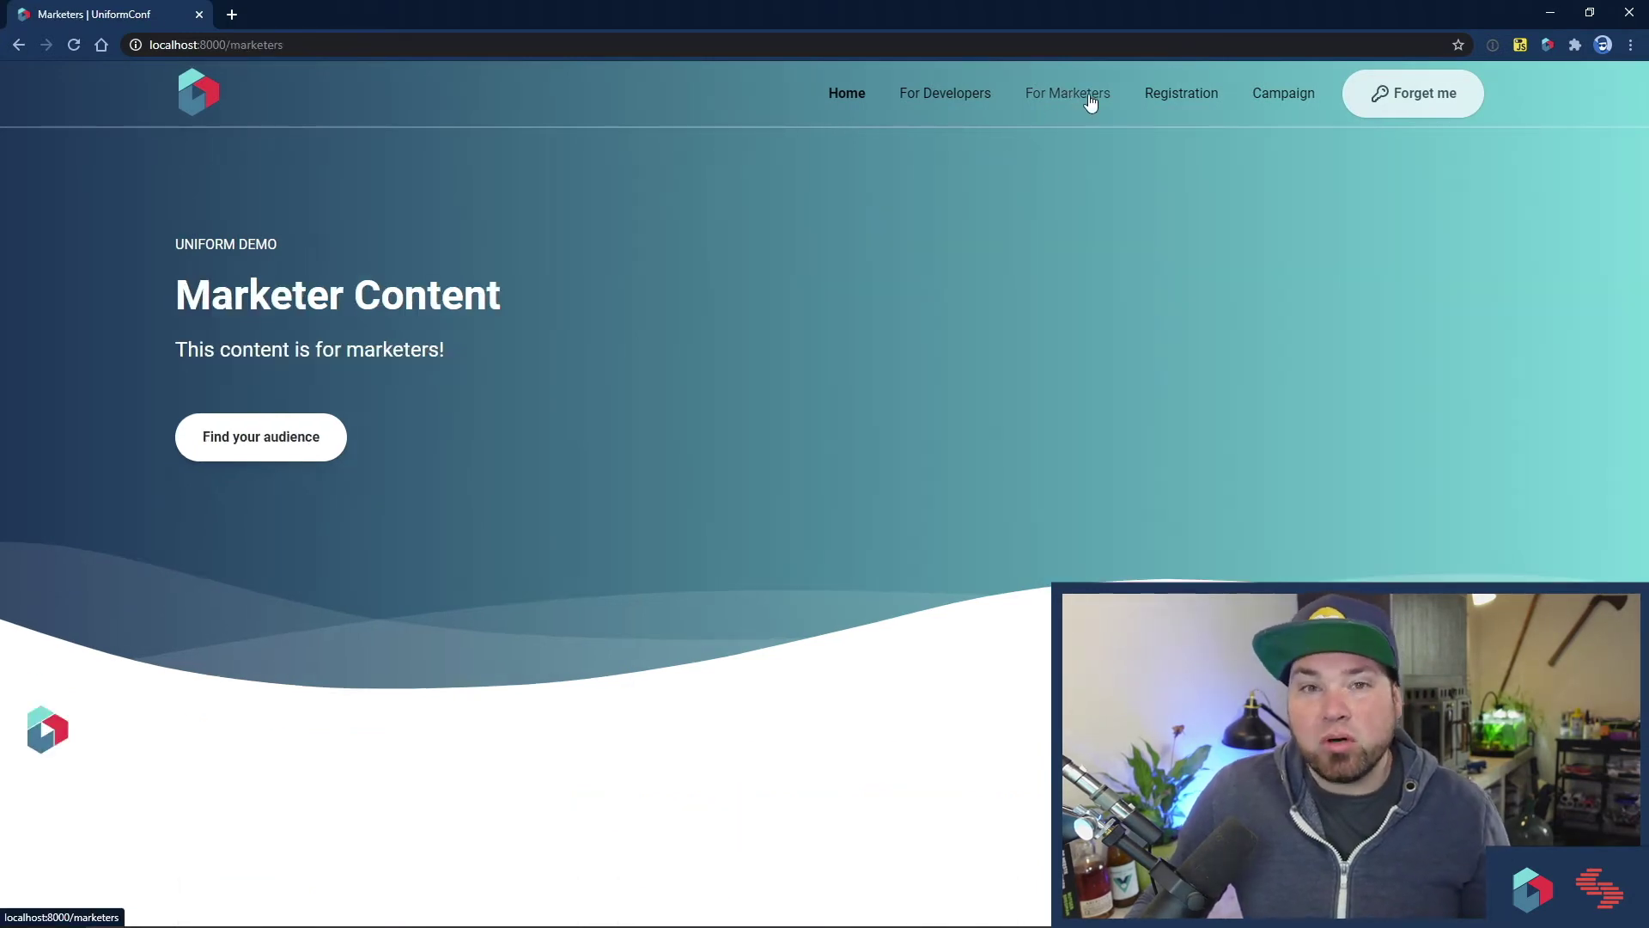
pyautogui.click(847, 96)
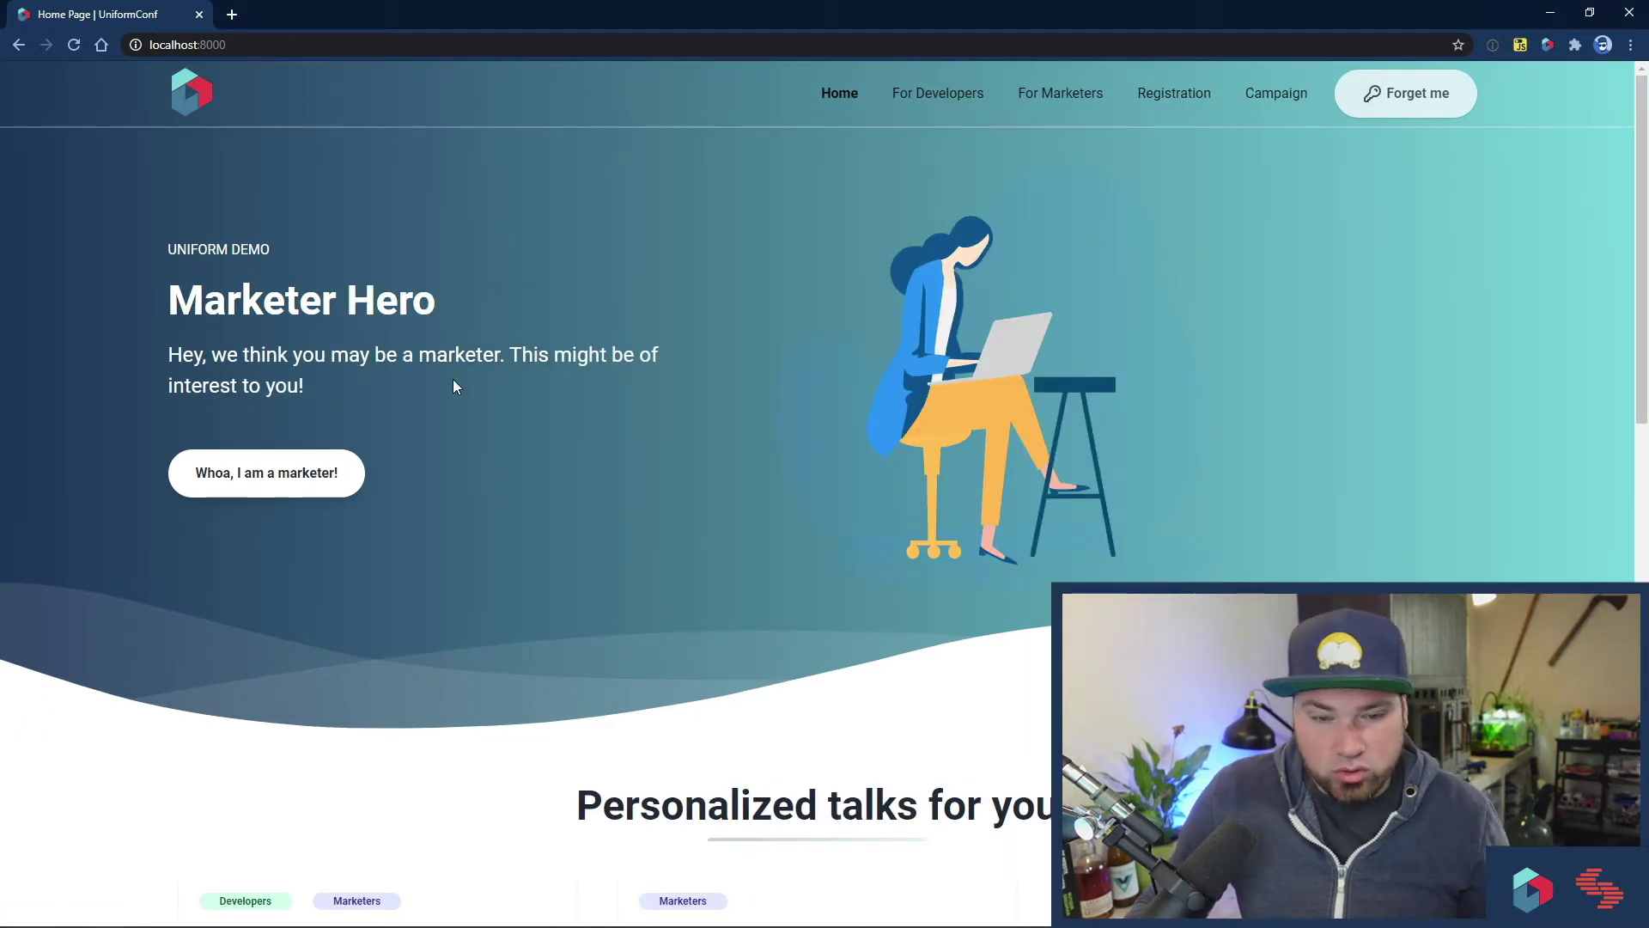
pyautogui.scroll(-5, 620, 403)
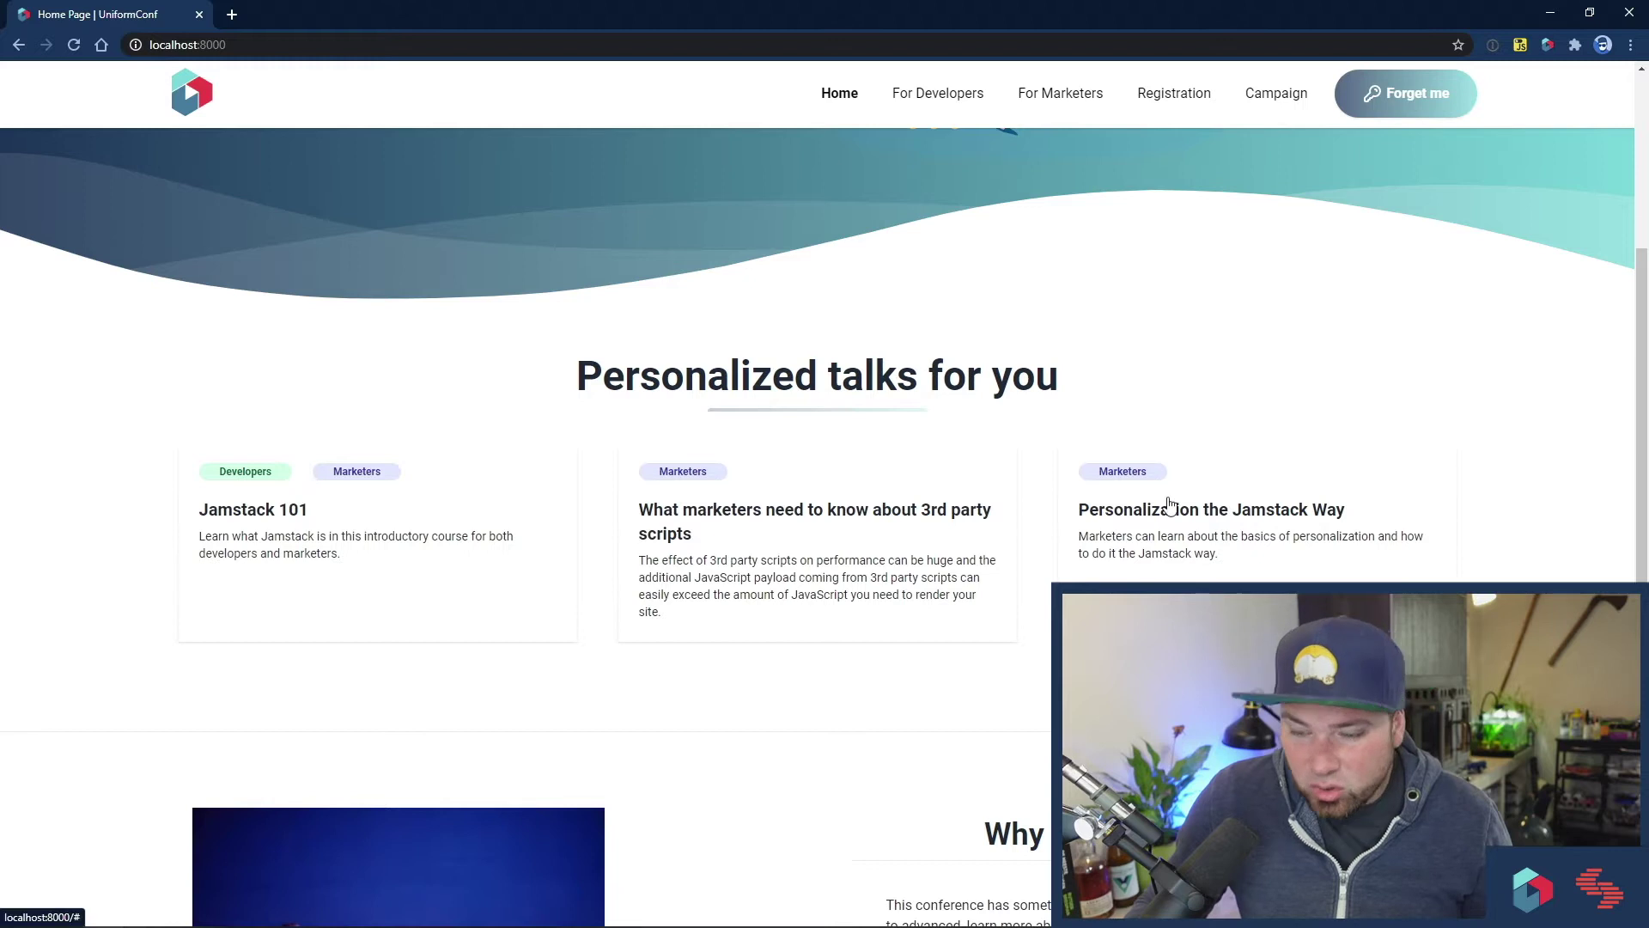
pyautogui.scroll(5, 593, 454)
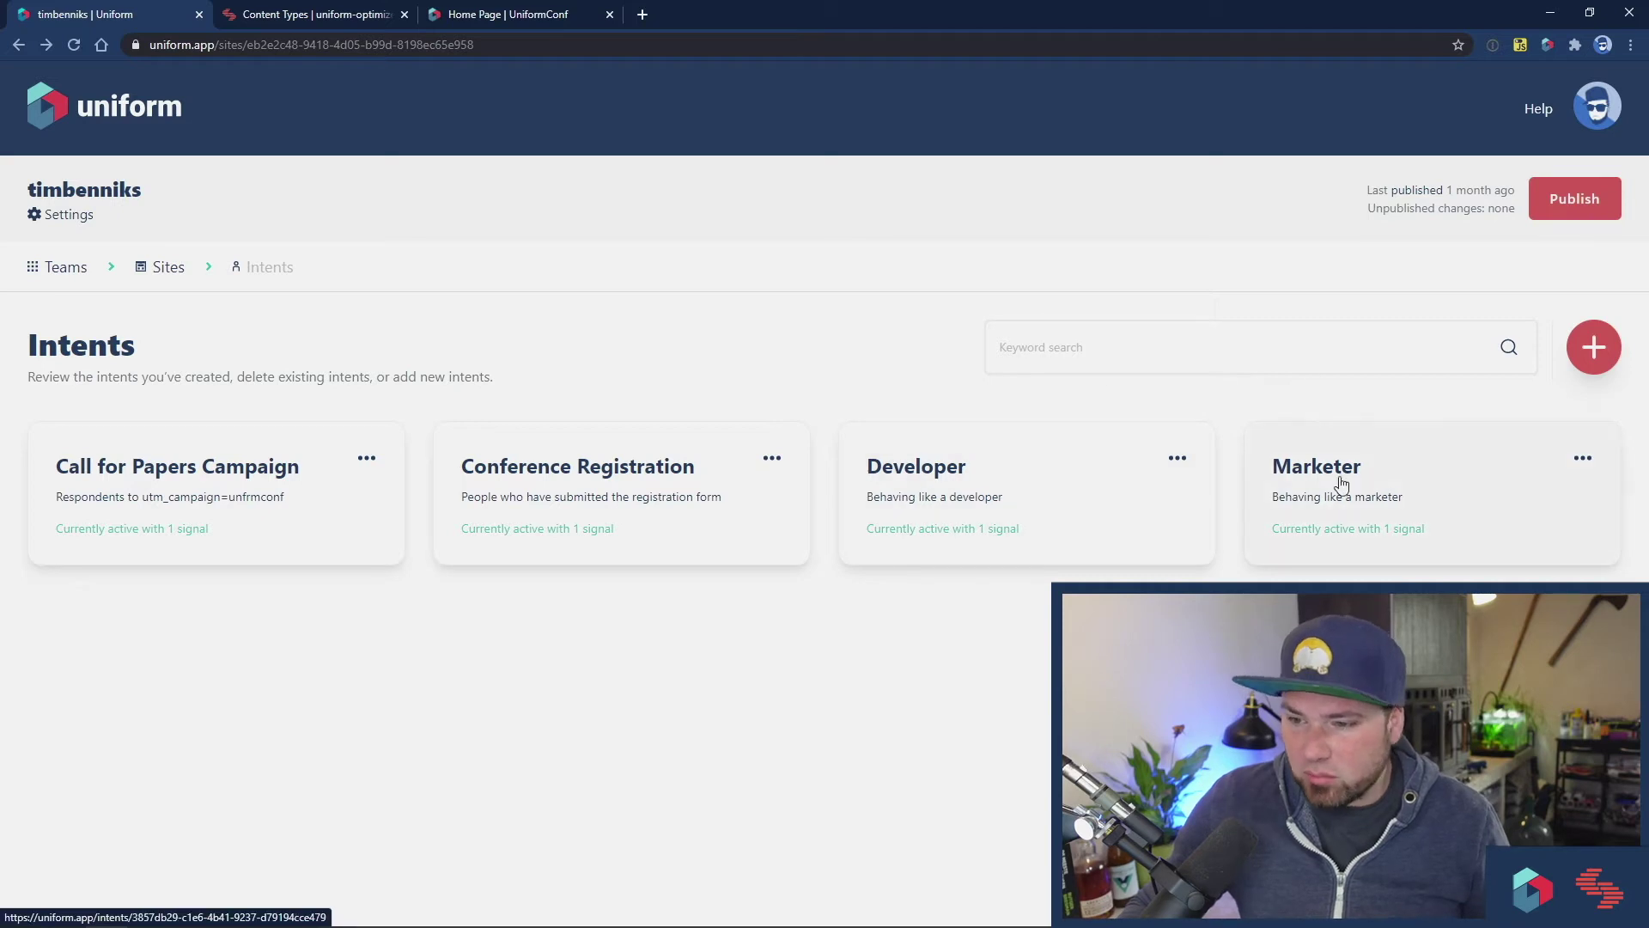
# Step: In Uniform, inspect the Behavior signal of the Developer intent, then go back to the intents list
pyautogui.click(933, 475)
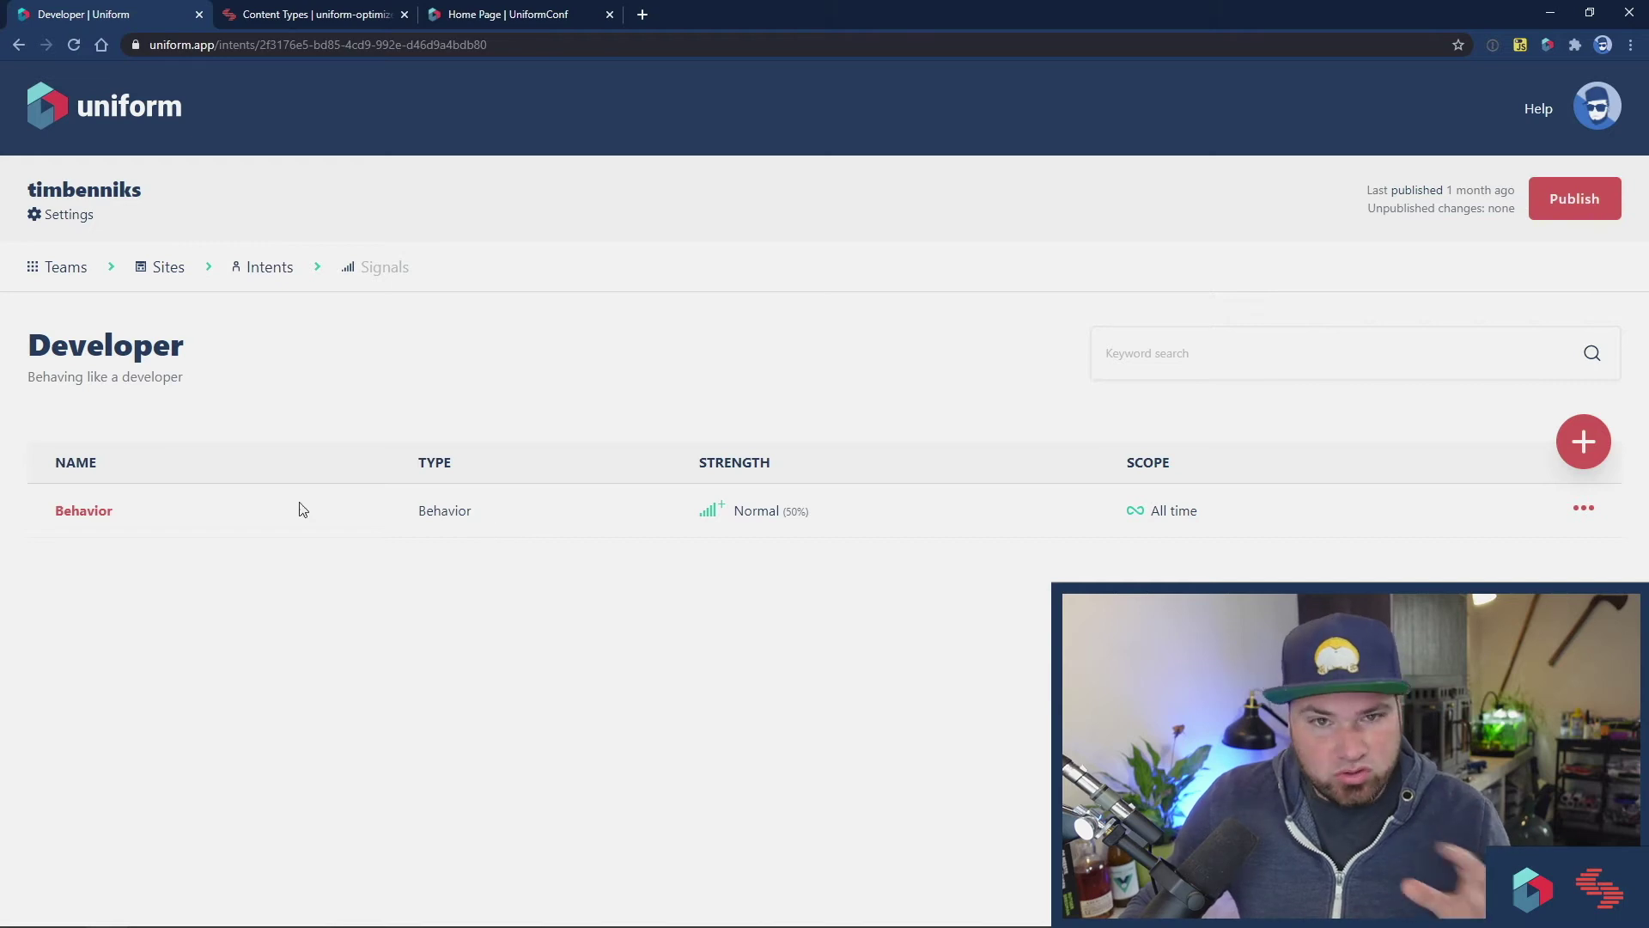
pyautogui.click(84, 511)
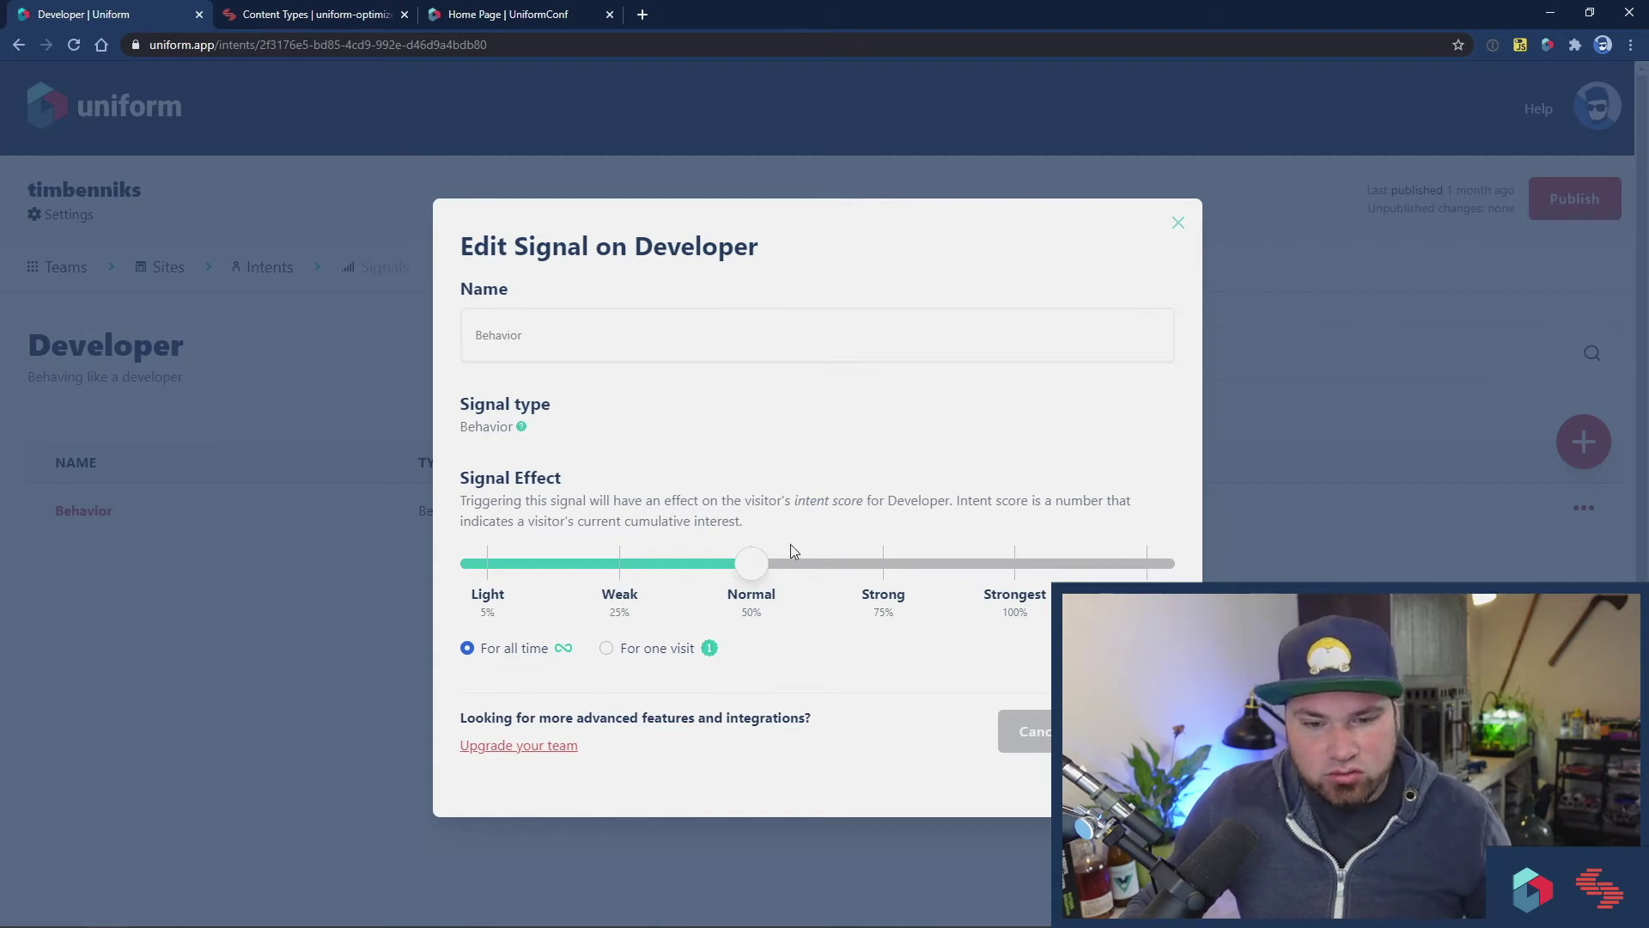
pyautogui.scroll(-1, 790, 549)
pyautogui.scroll(1, 807, 562)
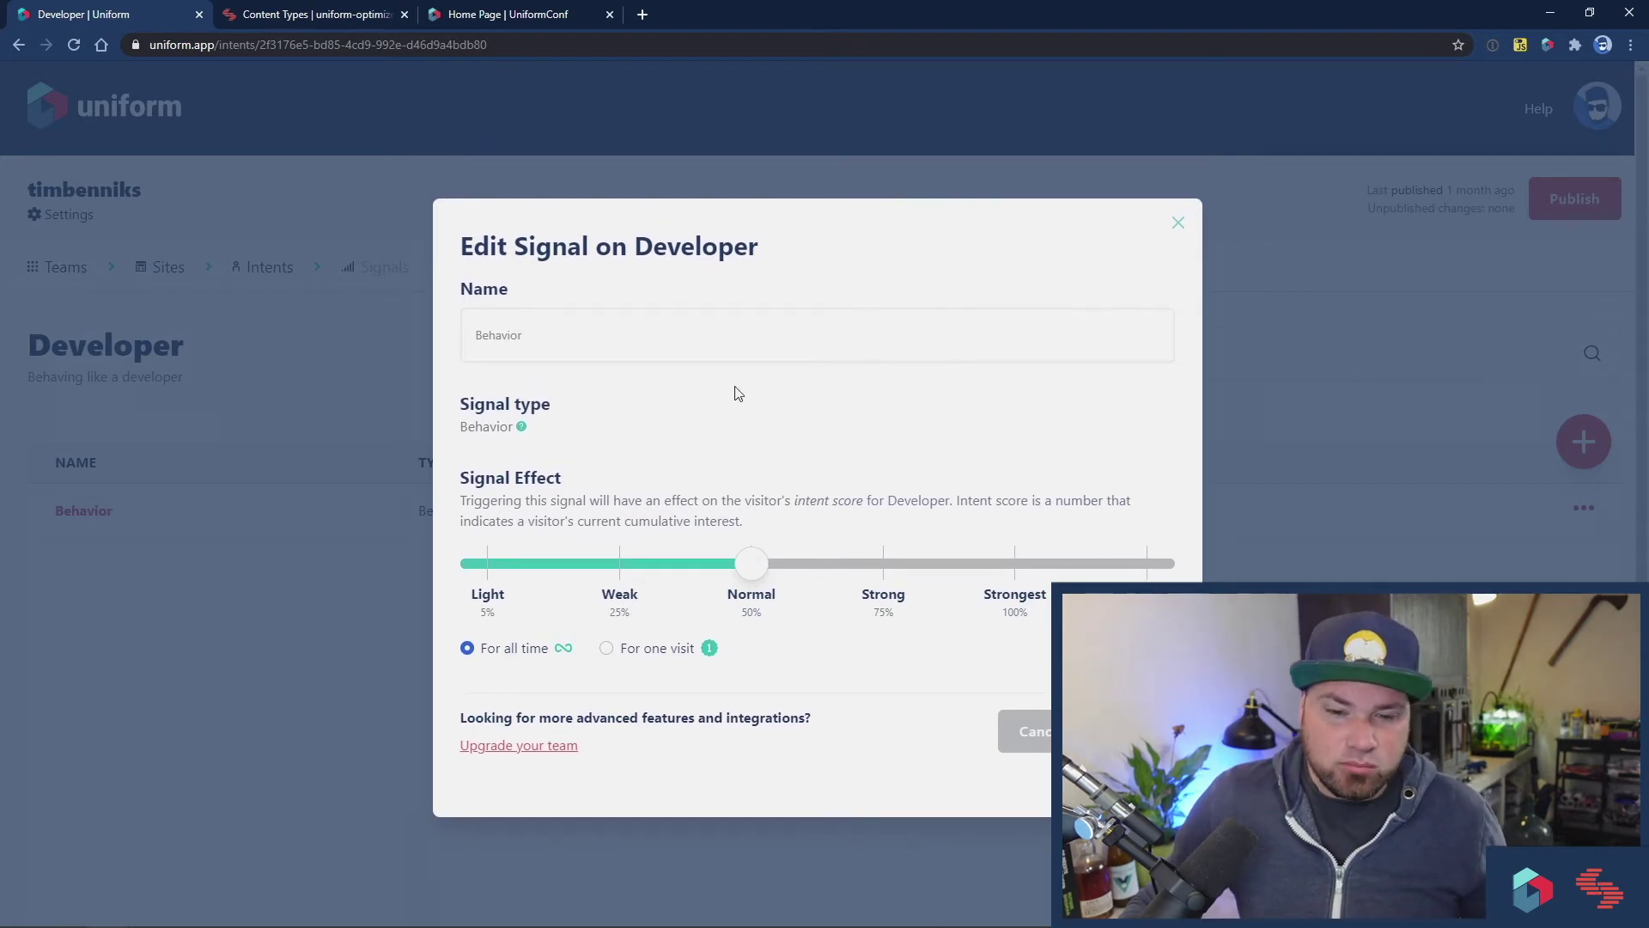
pyautogui.click(258, 585)
pyautogui.click(273, 268)
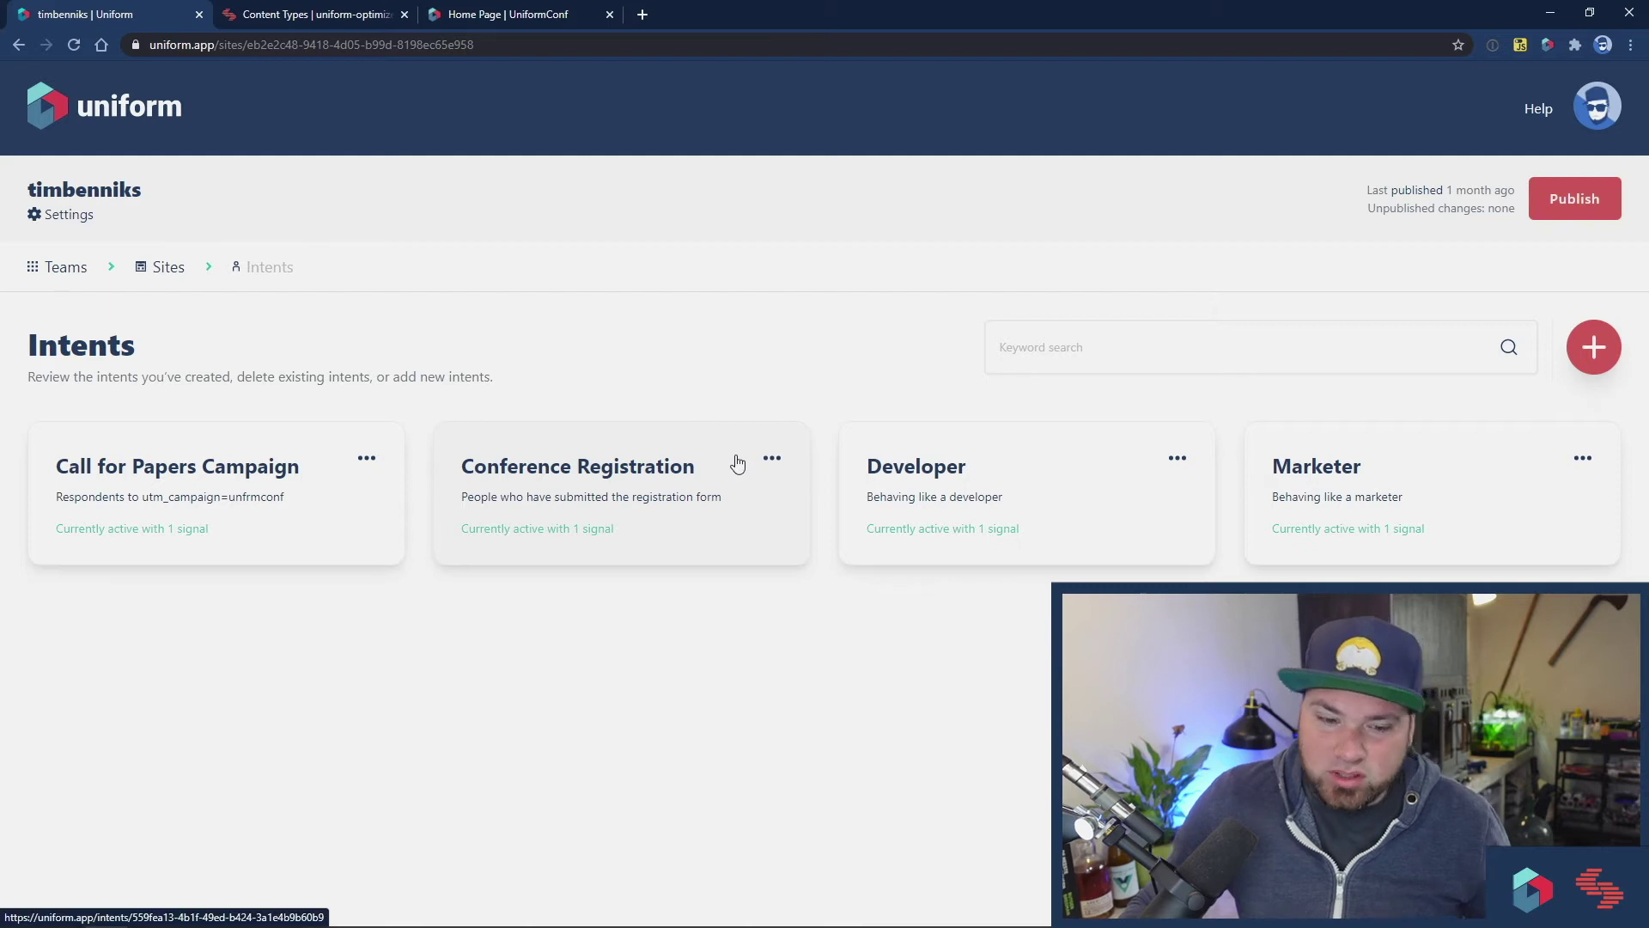
# Step: Inspect the utm_campaign=unfrmconf signal of the Call for Papers Campaign intent and return to the intents list
pyautogui.click(172, 474)
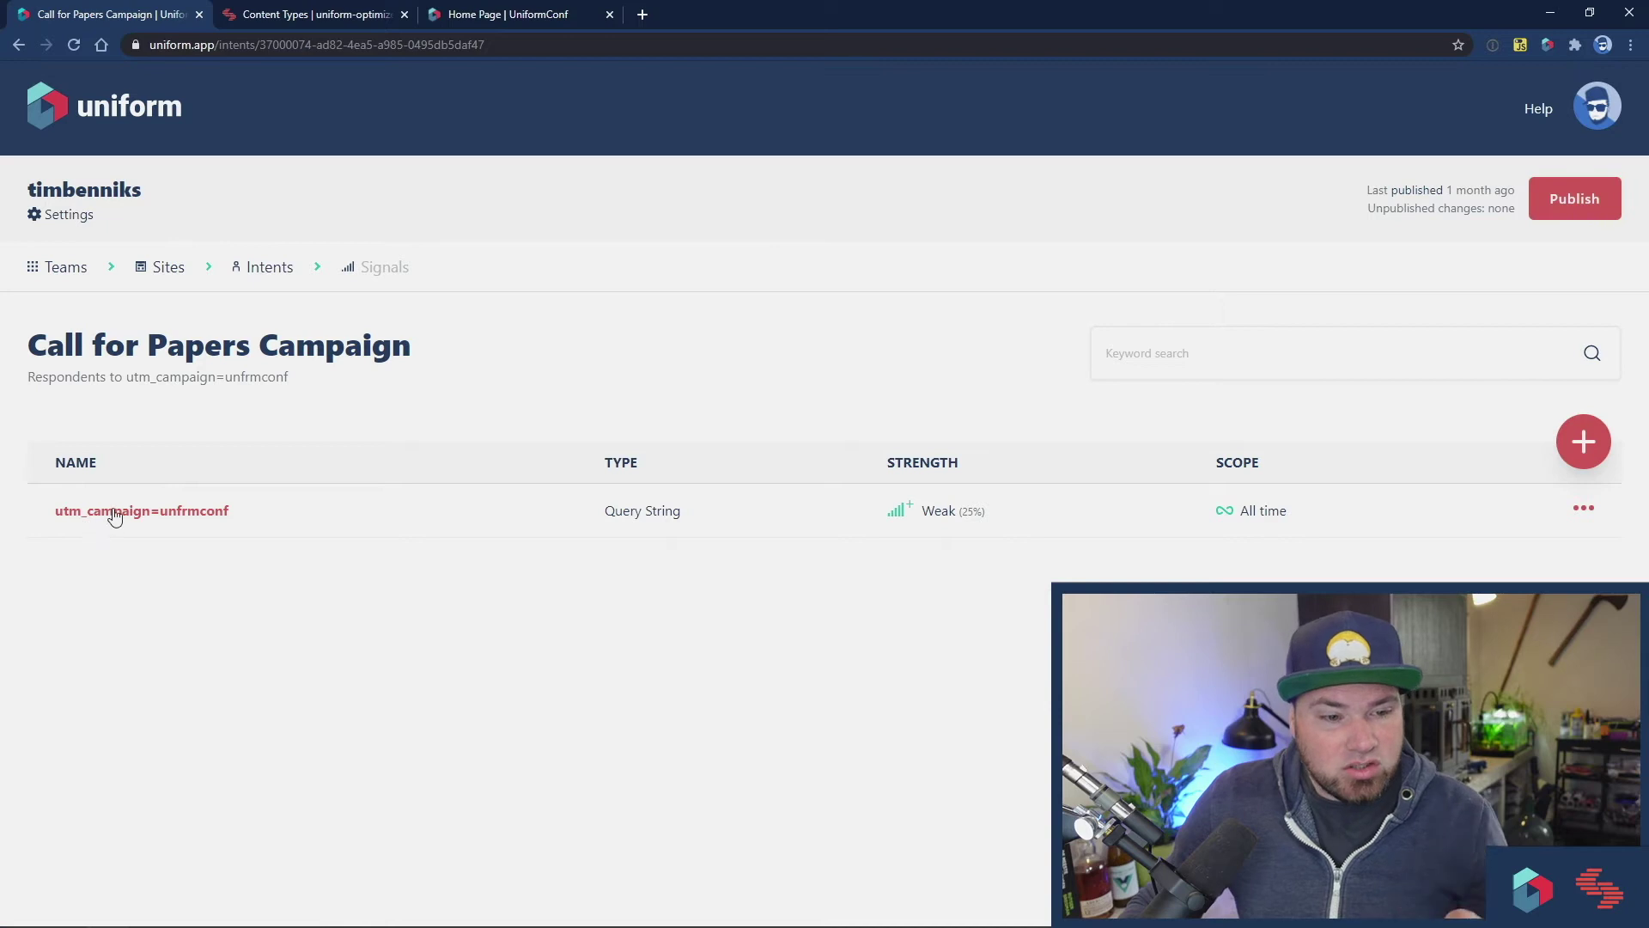
pyautogui.click(114, 513)
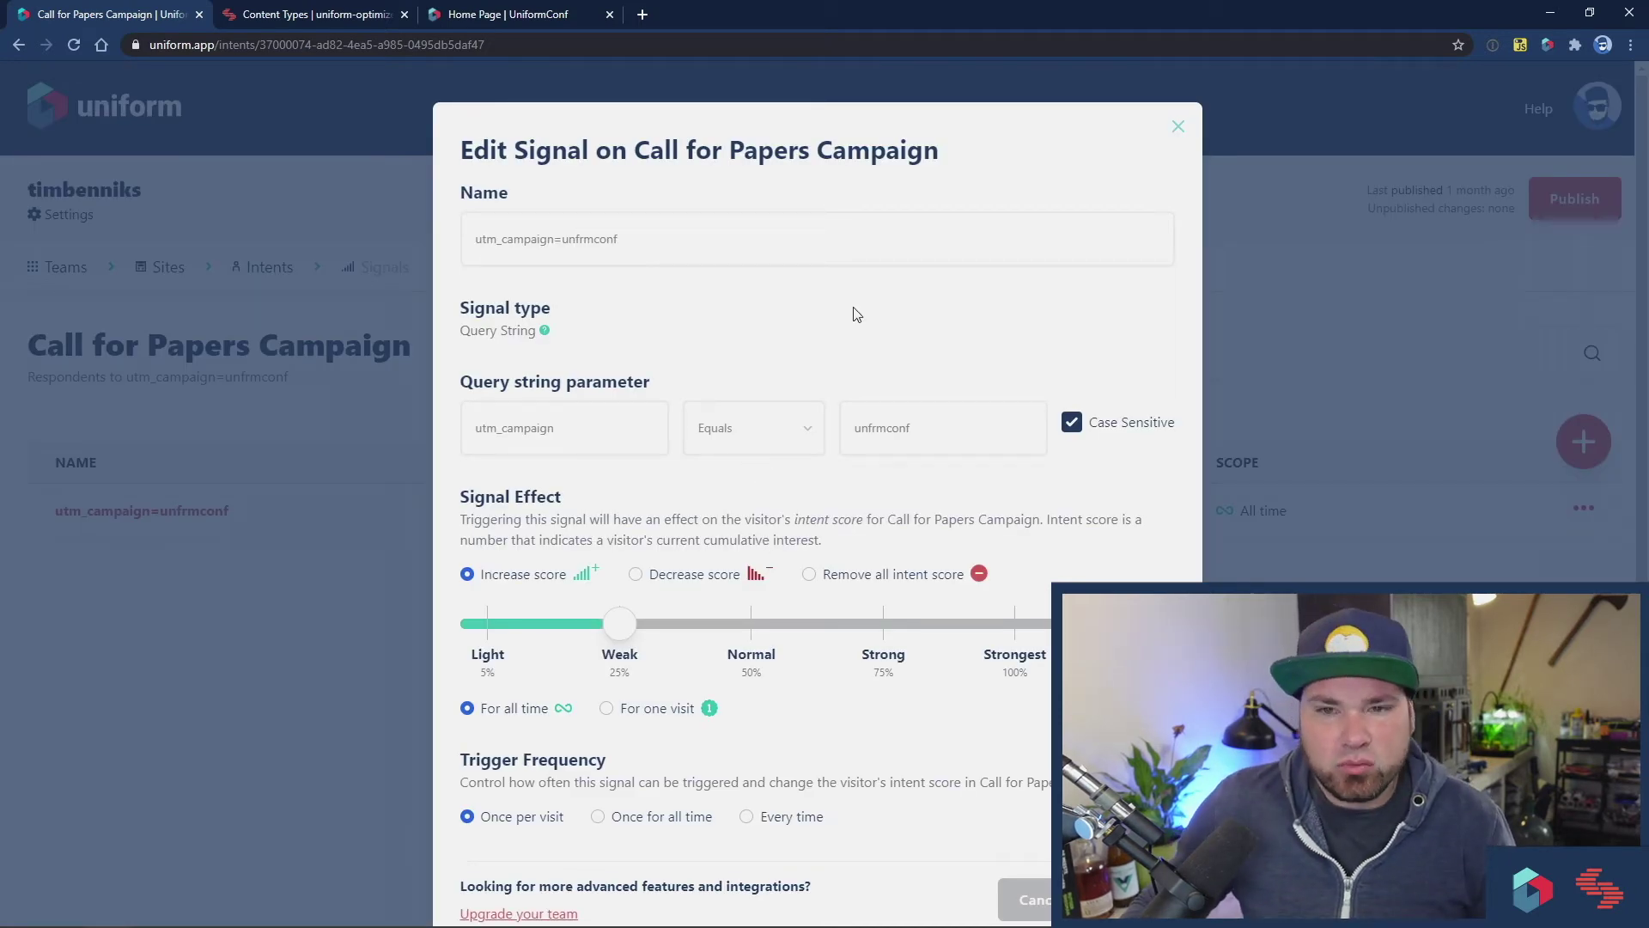
pyautogui.click(279, 718)
pyautogui.click(279, 268)
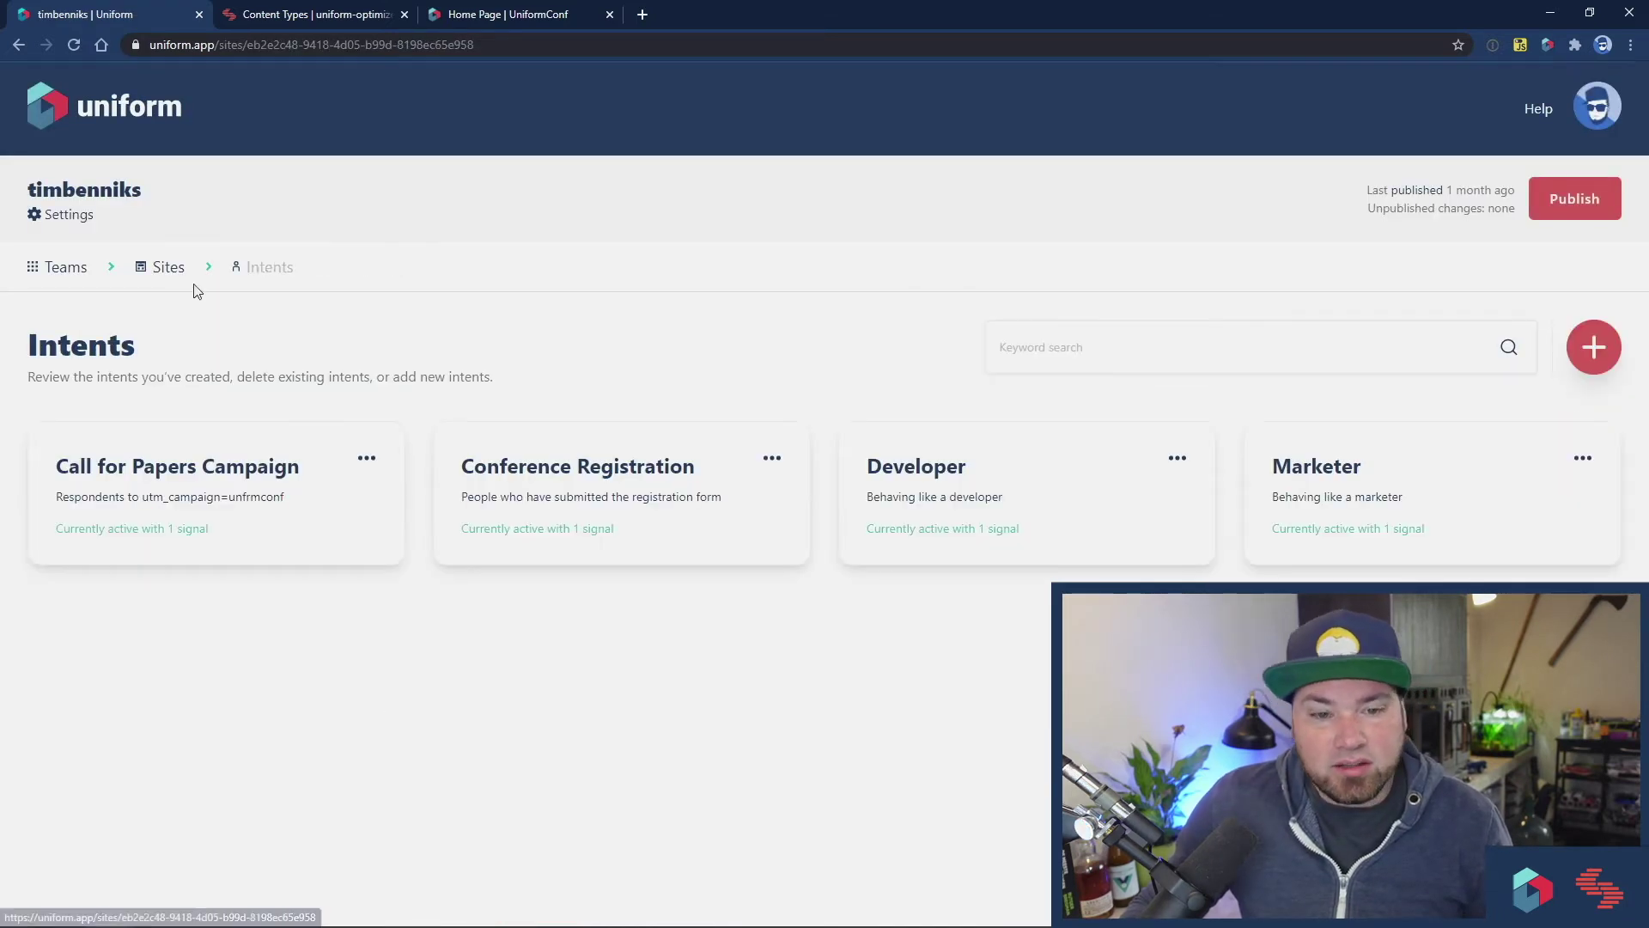
# Step: Inspect the unfrmconf_registered=true cookie signal of the Conference Registration intent and close its settings unchanged
pyautogui.click(582, 469)
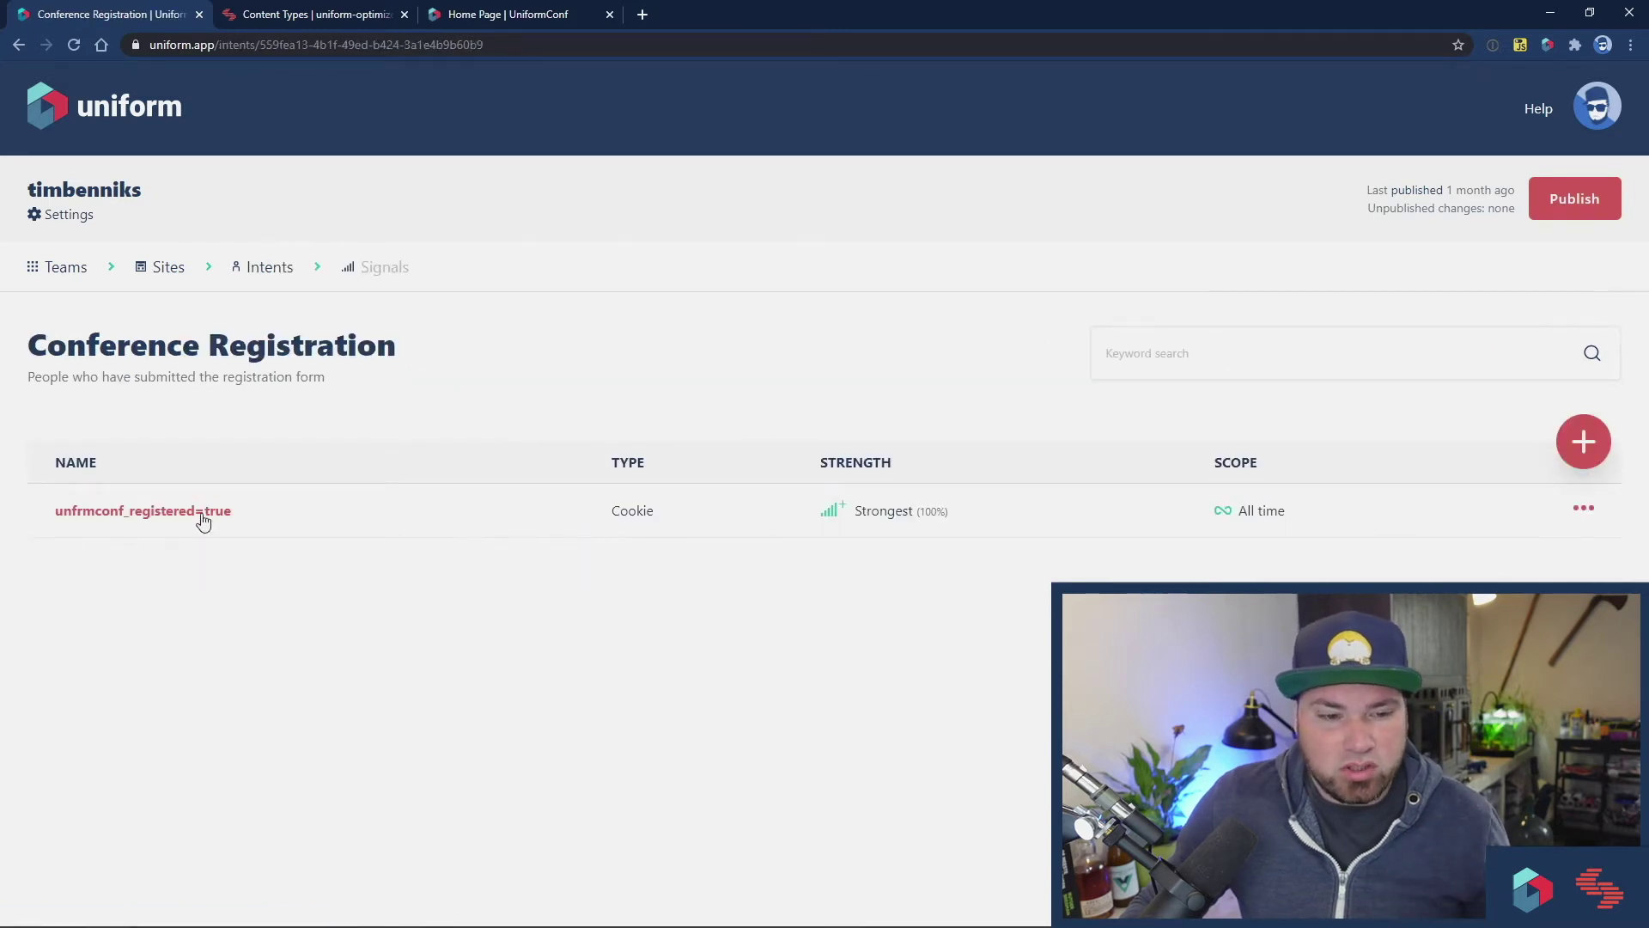
pyautogui.click(203, 513)
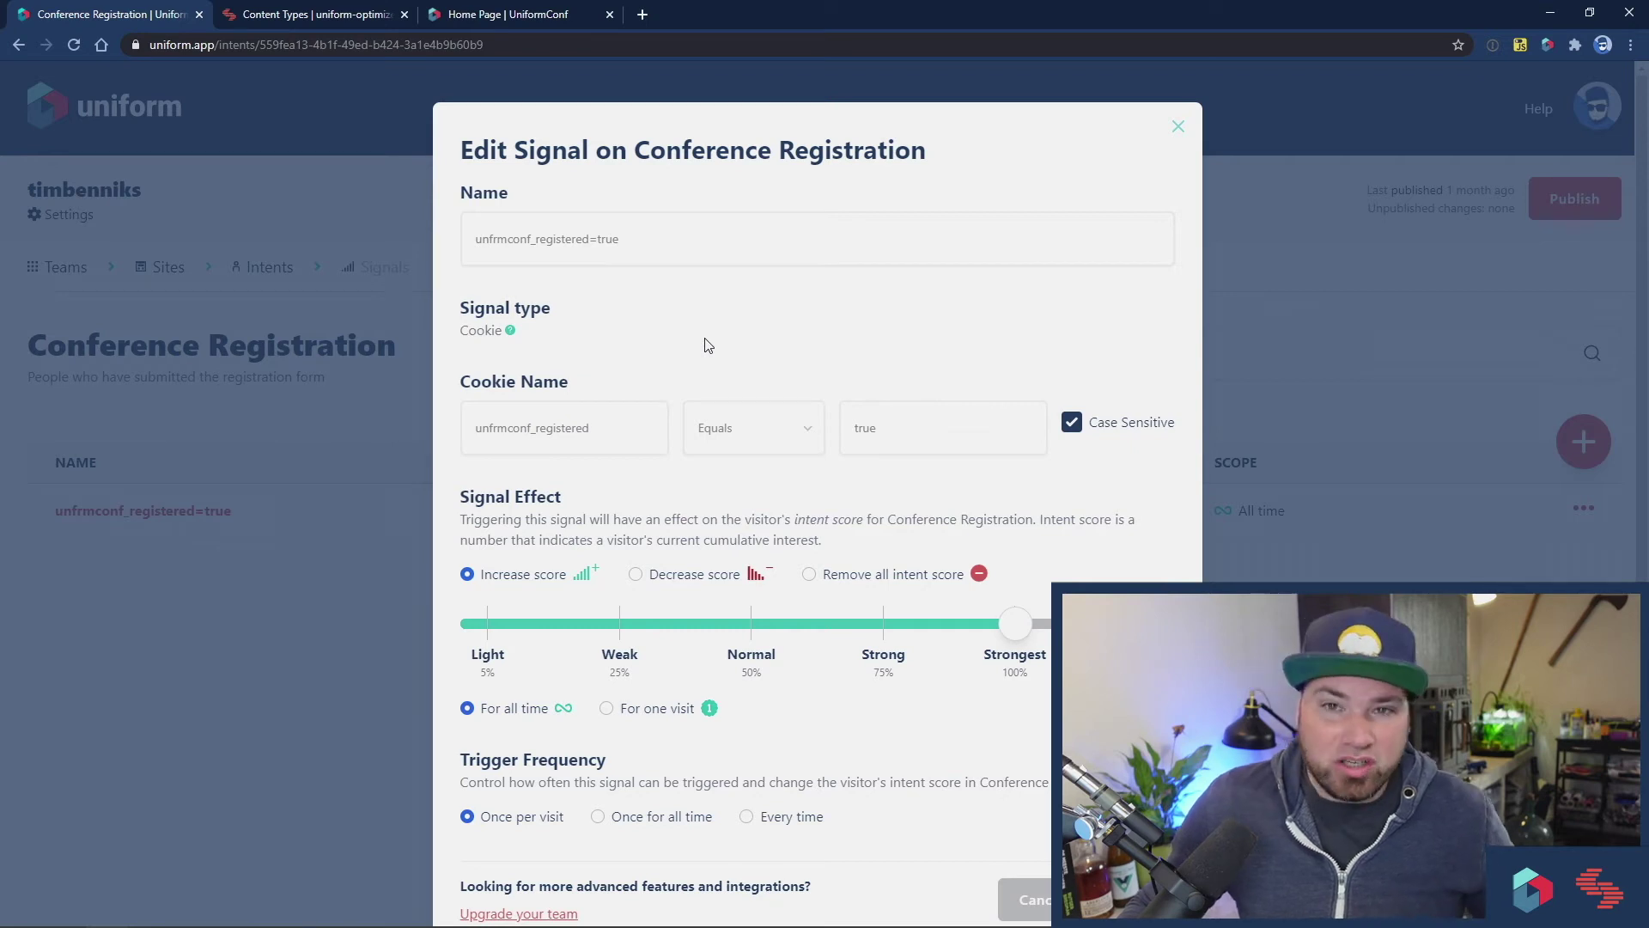
pyautogui.click(335, 647)
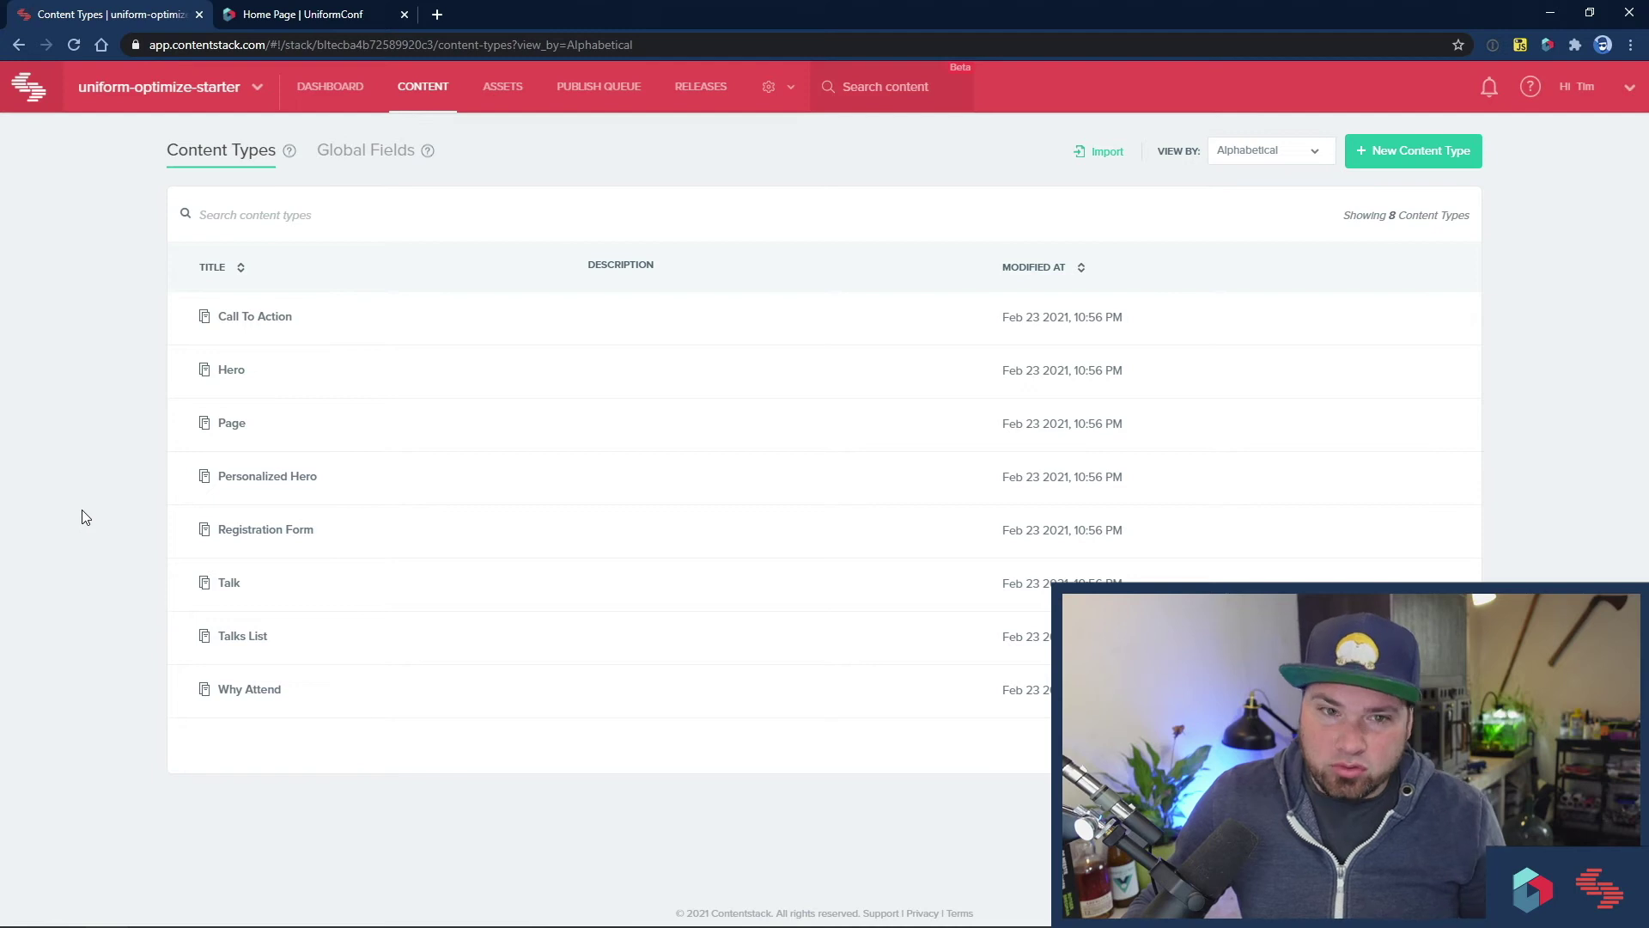
# Step: In Contentstack, open the Developers page entry and its referenced Developer Content hero, and view the hero's intent tags
pyautogui.click(232, 422)
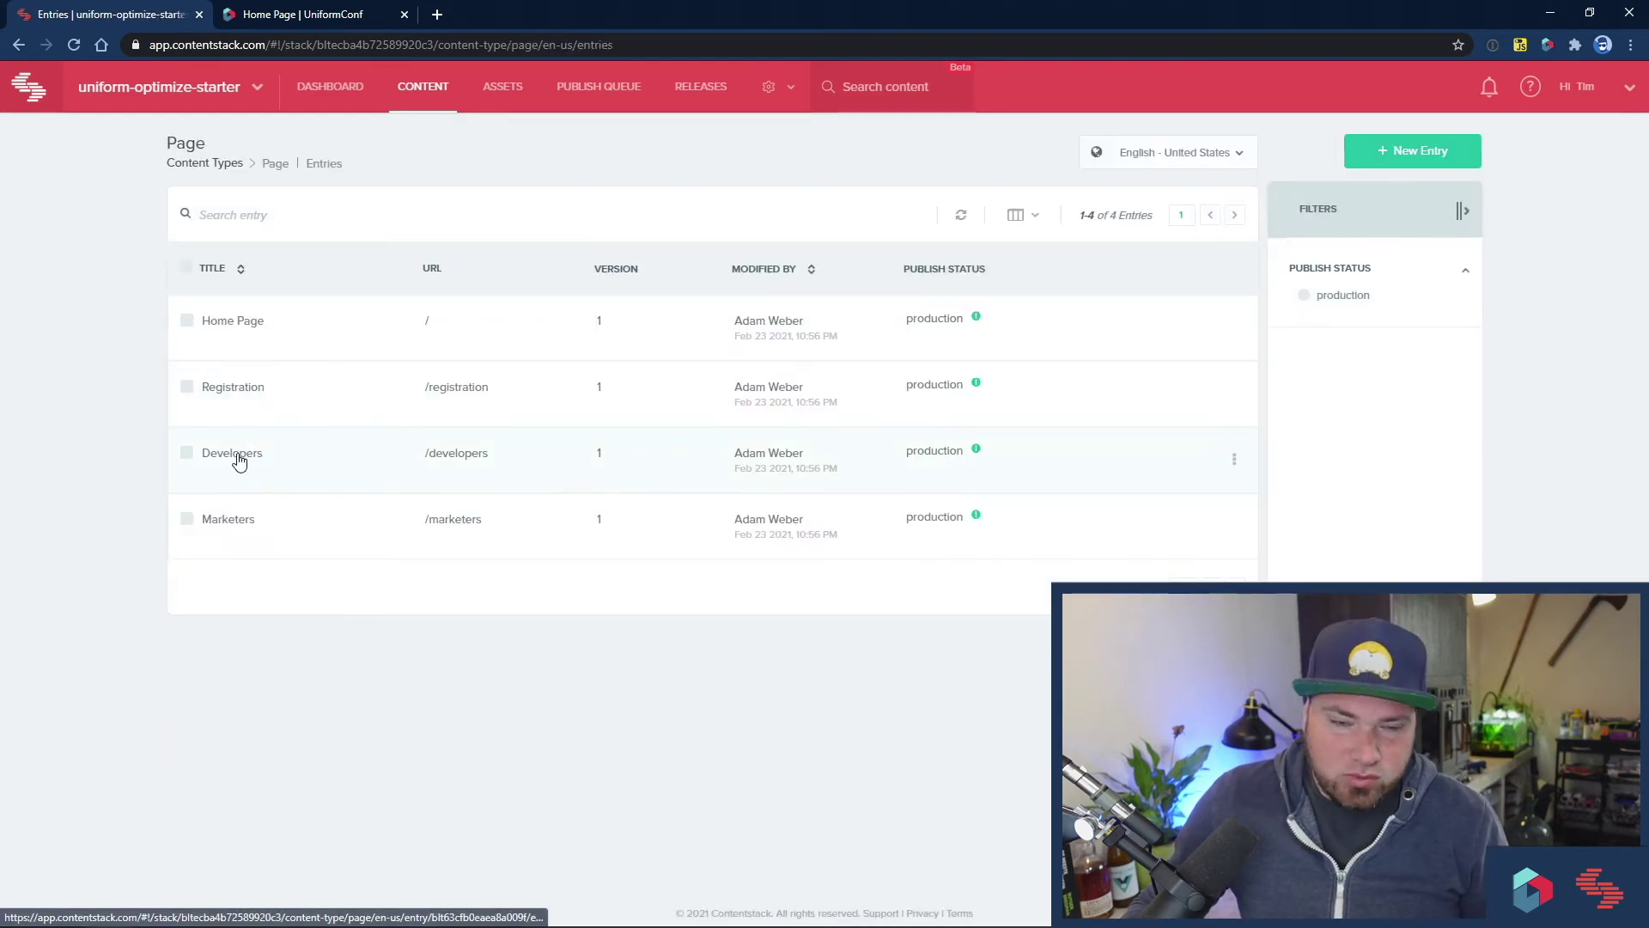
pyautogui.click(240, 456)
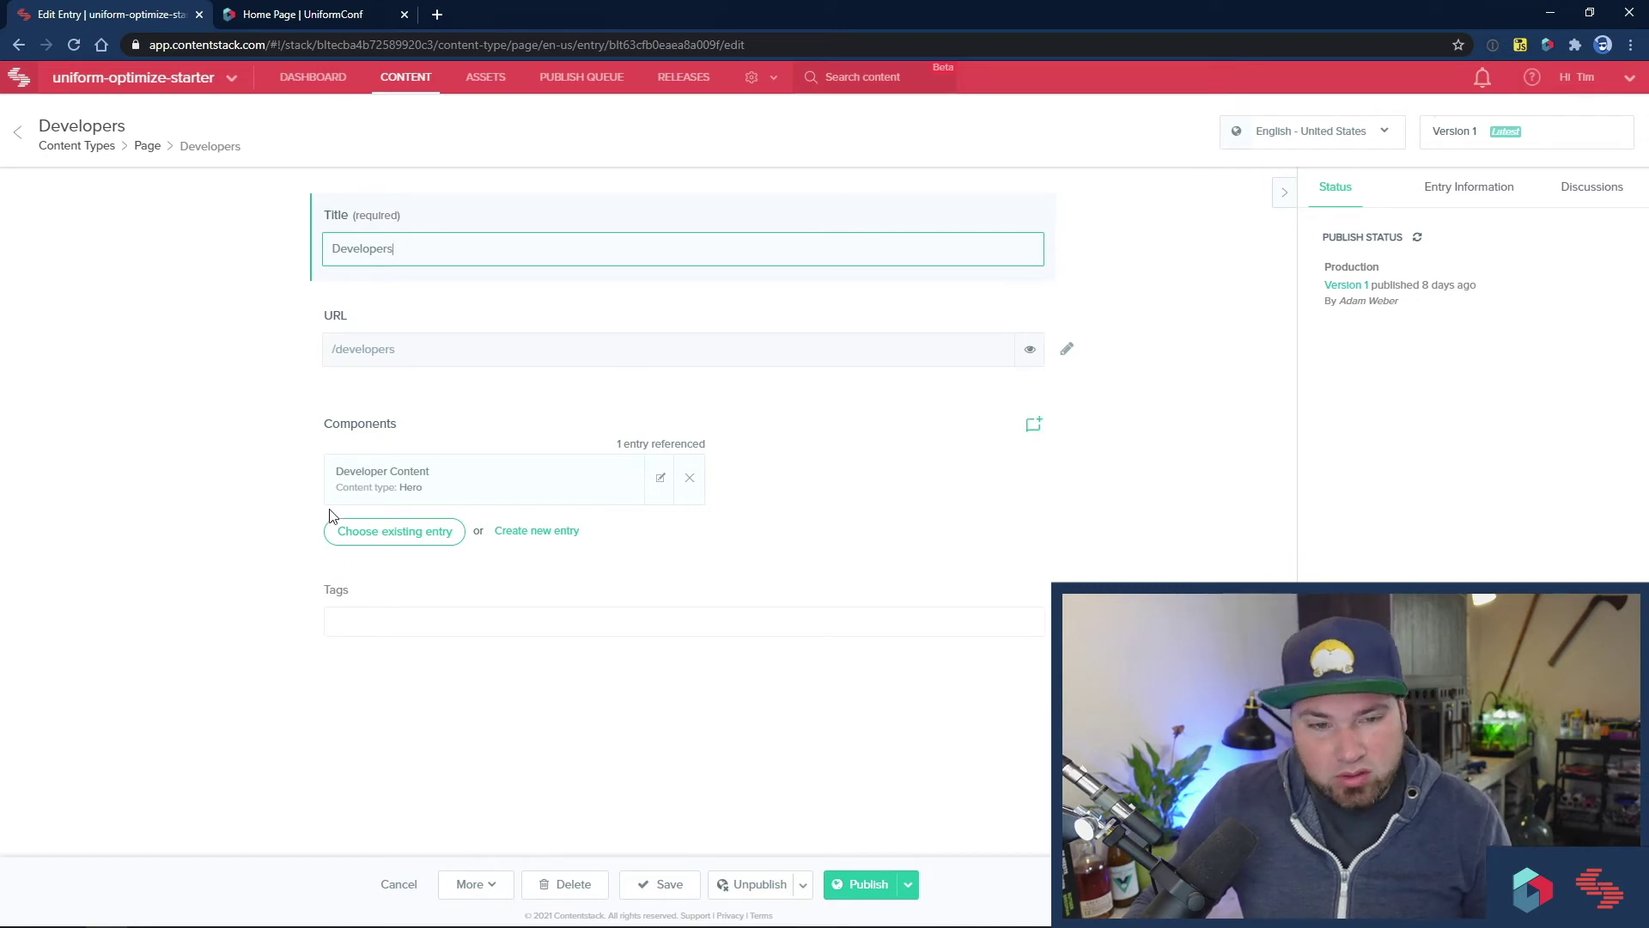
pyautogui.click(661, 477)
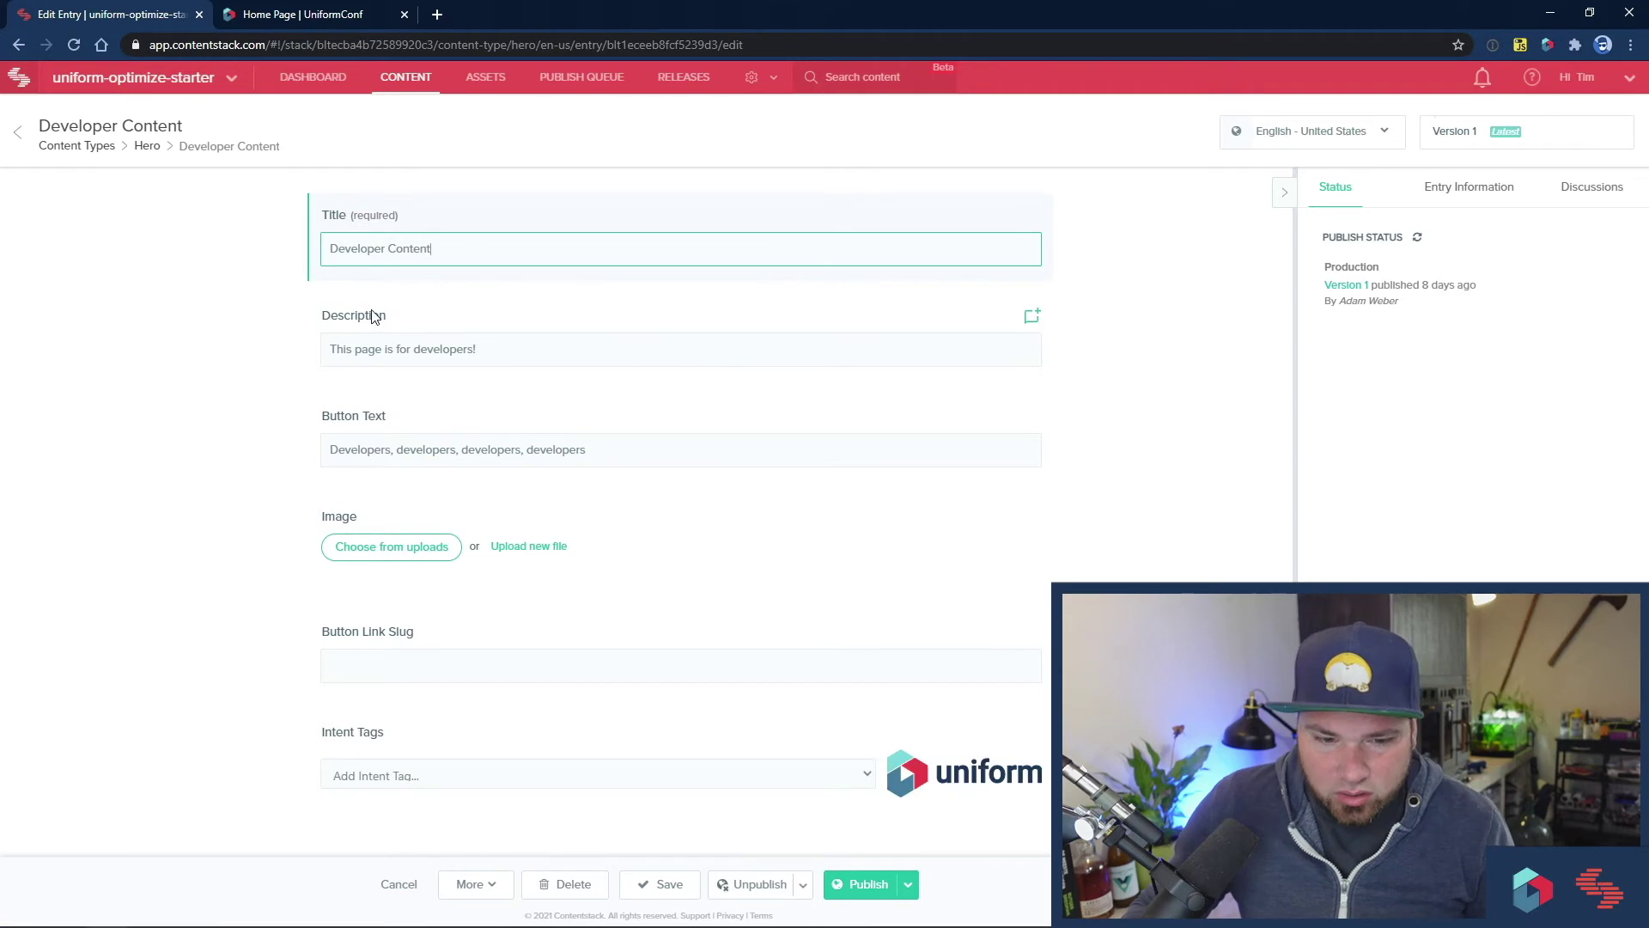
pyautogui.scroll(-3, 532, 722)
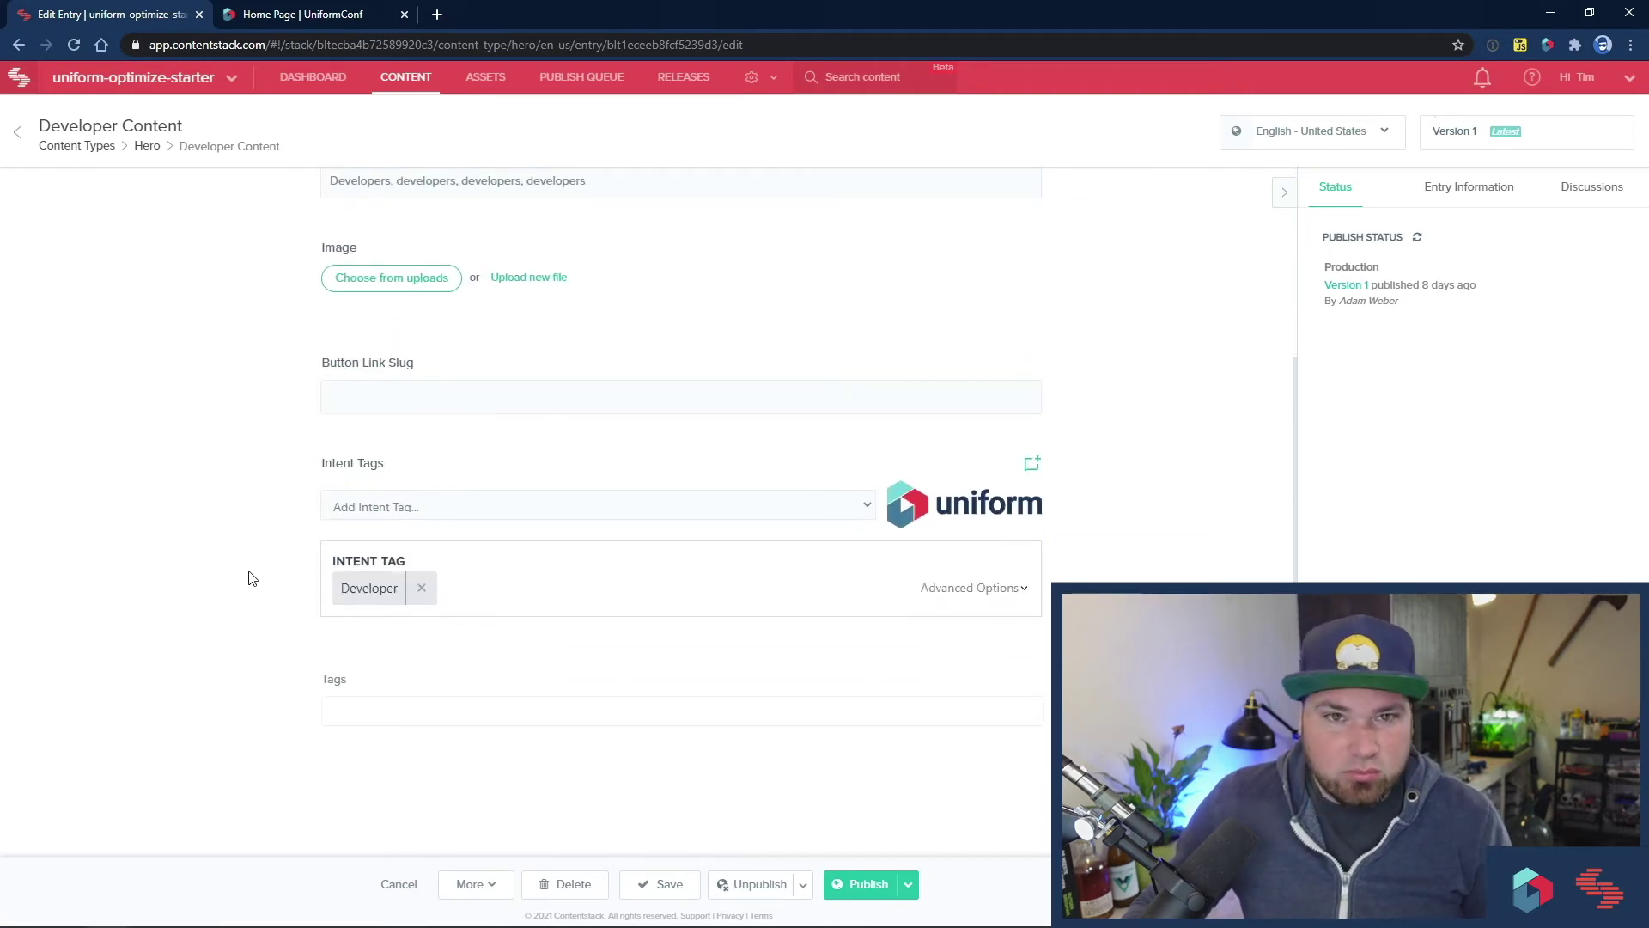
# Step: Review the available intent tags and the fields of the Developer Content hero without changes, then return to the content types
pyautogui.click(751, 77)
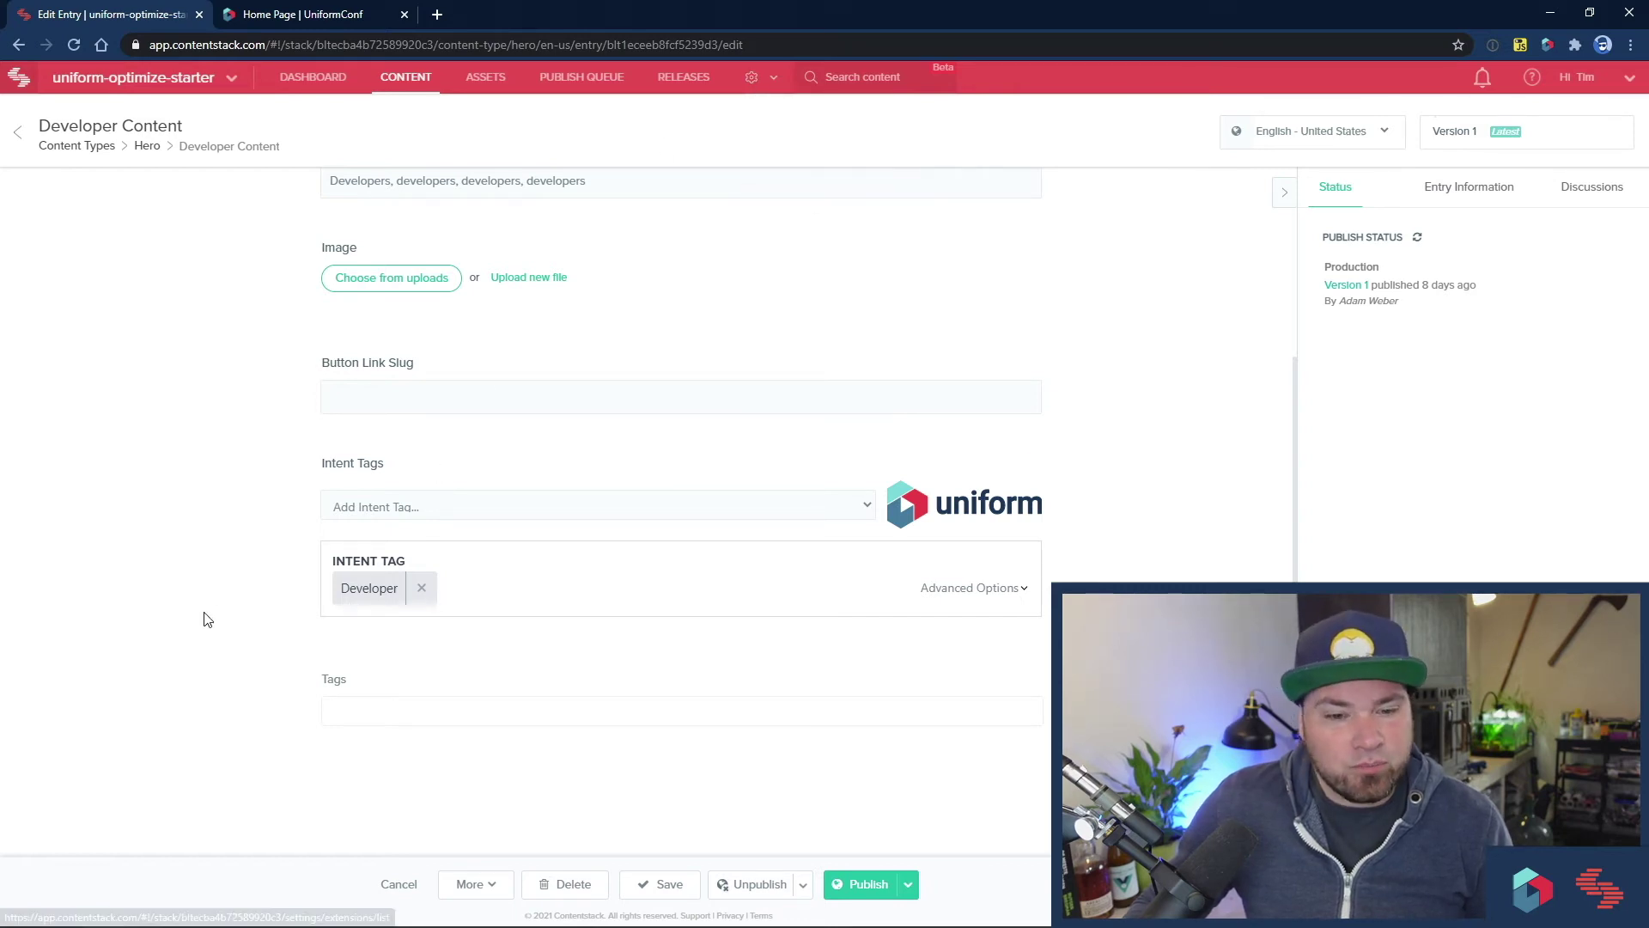
pyautogui.click(448, 506)
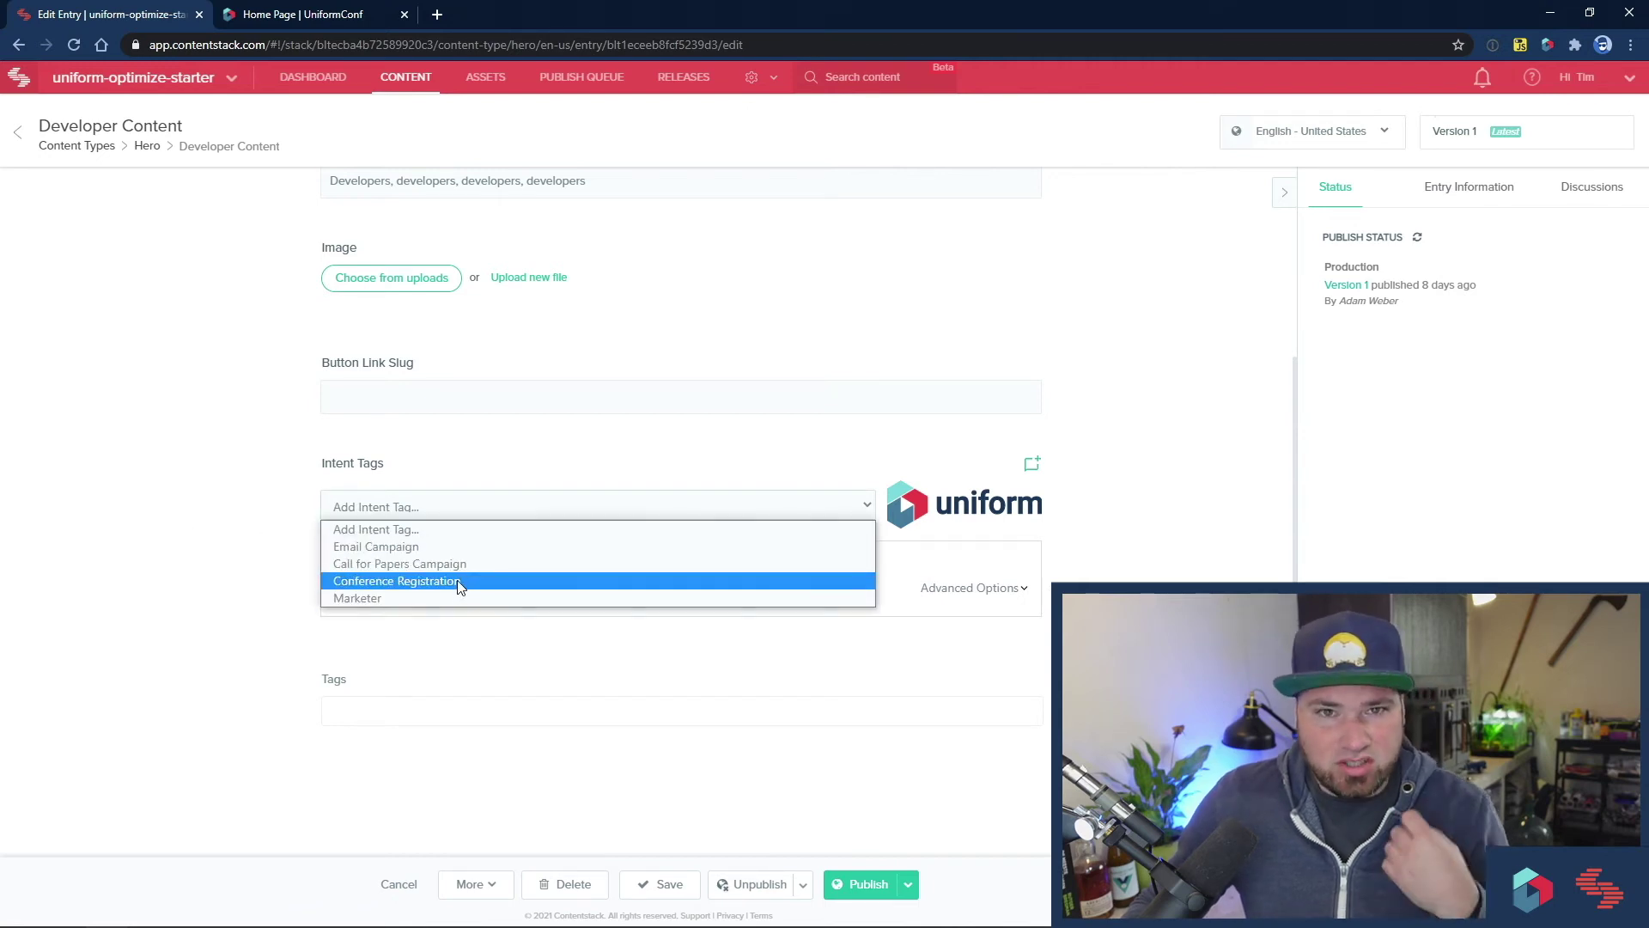
pyautogui.click(215, 536)
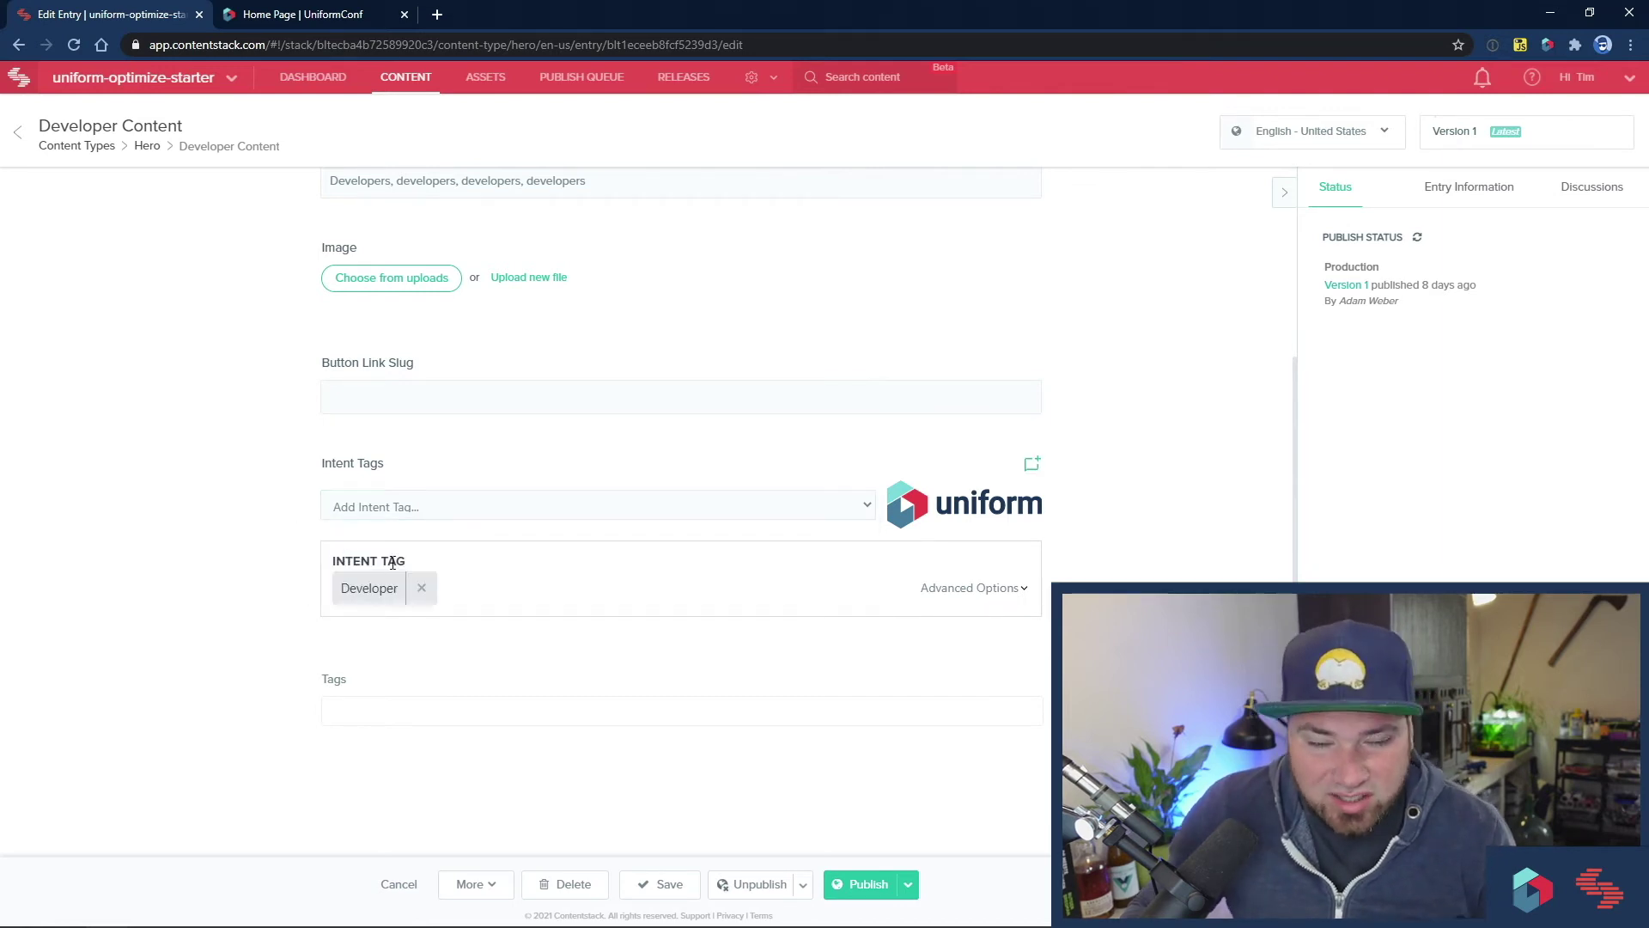
pyautogui.scroll(3, 652, 578)
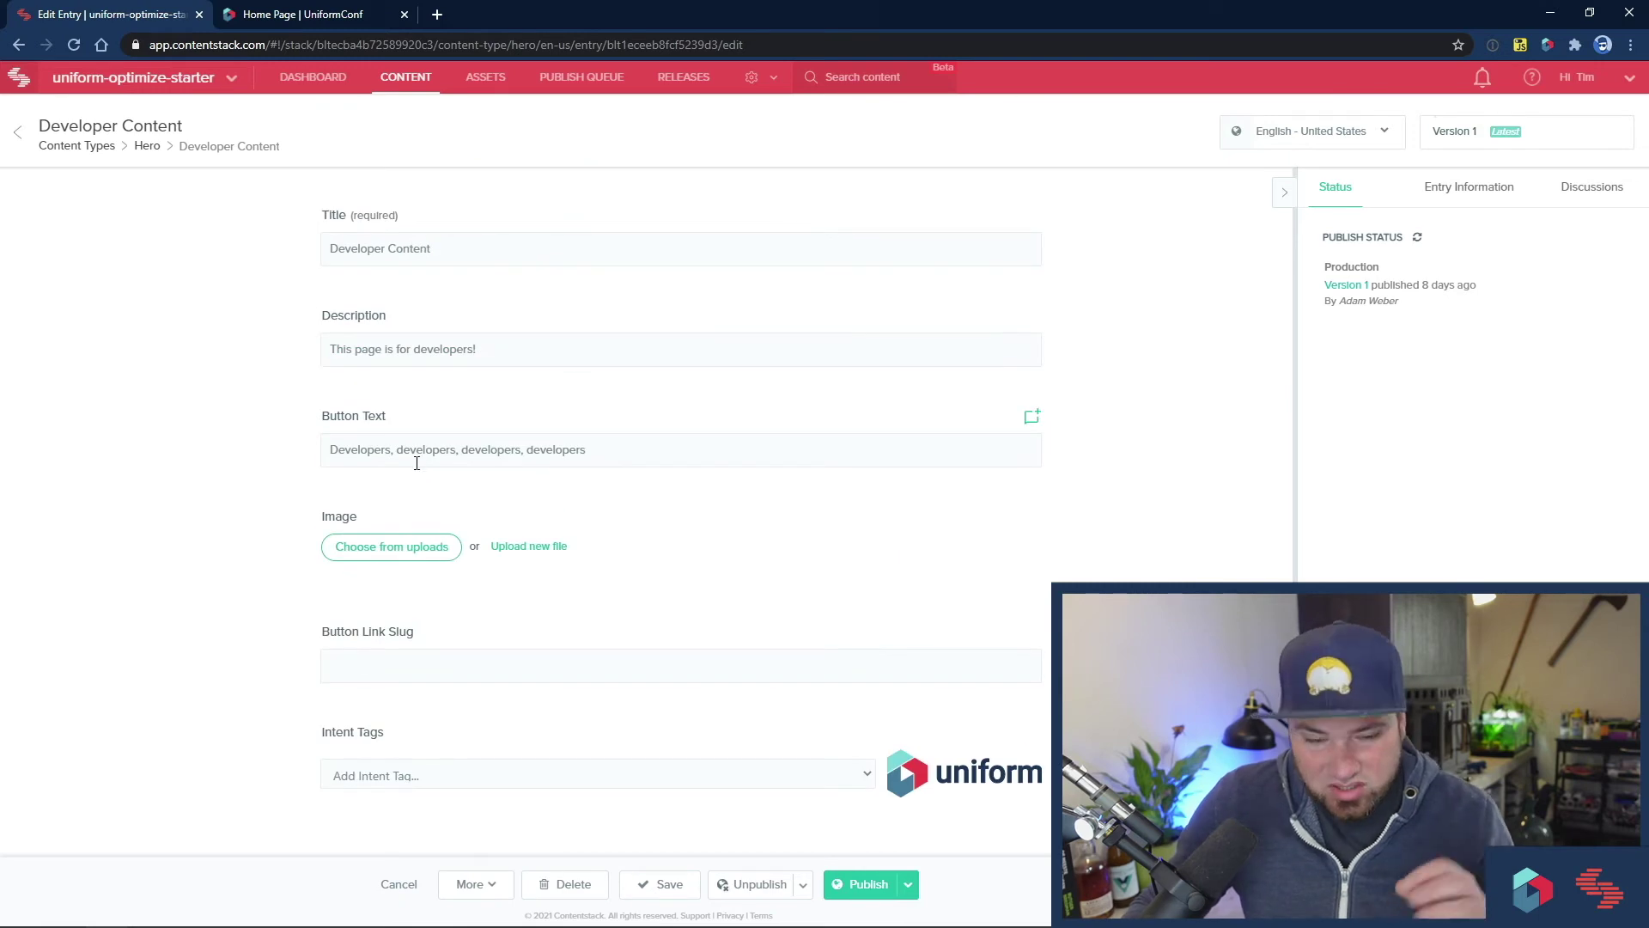
pyautogui.scroll(-3, 416, 464)
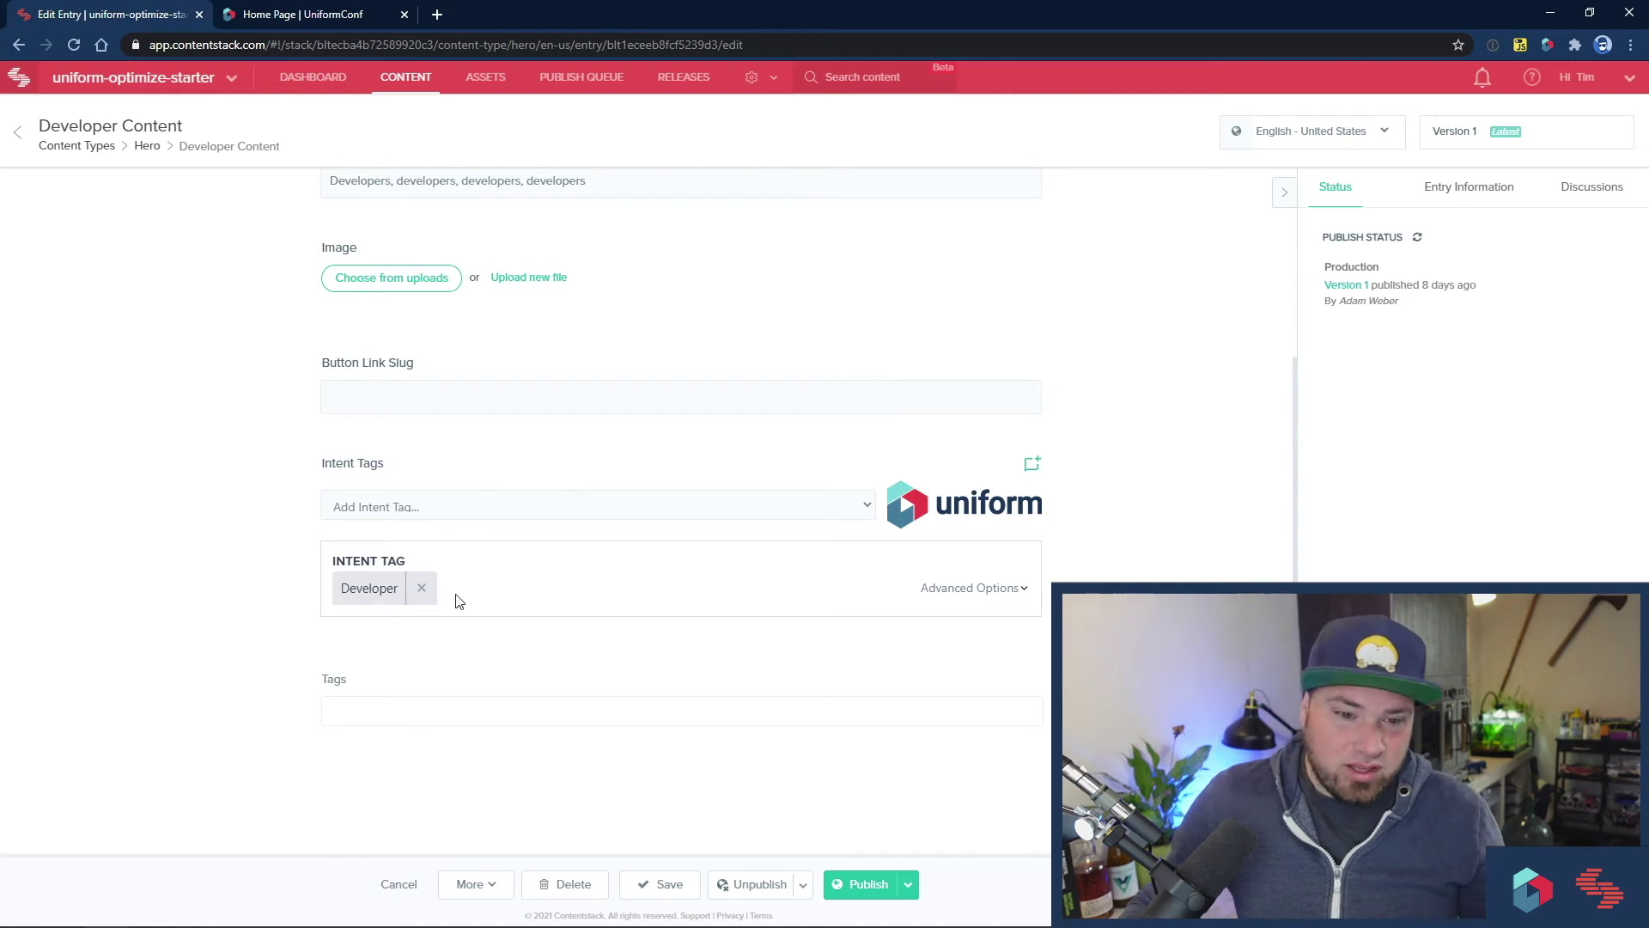
pyautogui.scroll(3, 511, 610)
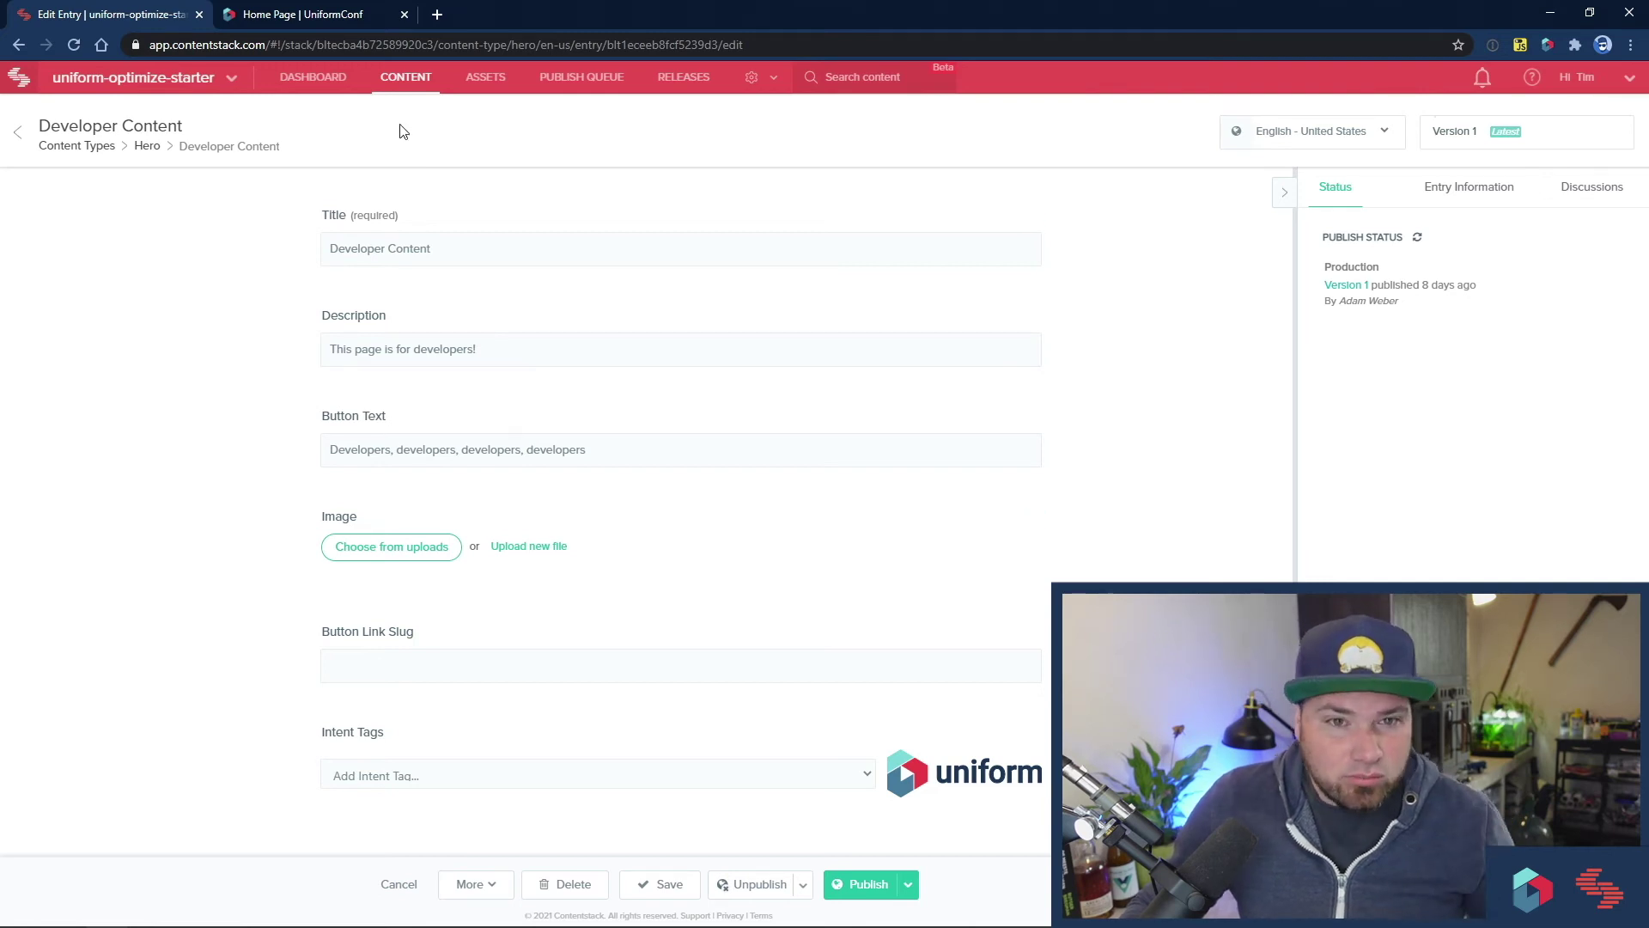
pyautogui.click(407, 79)
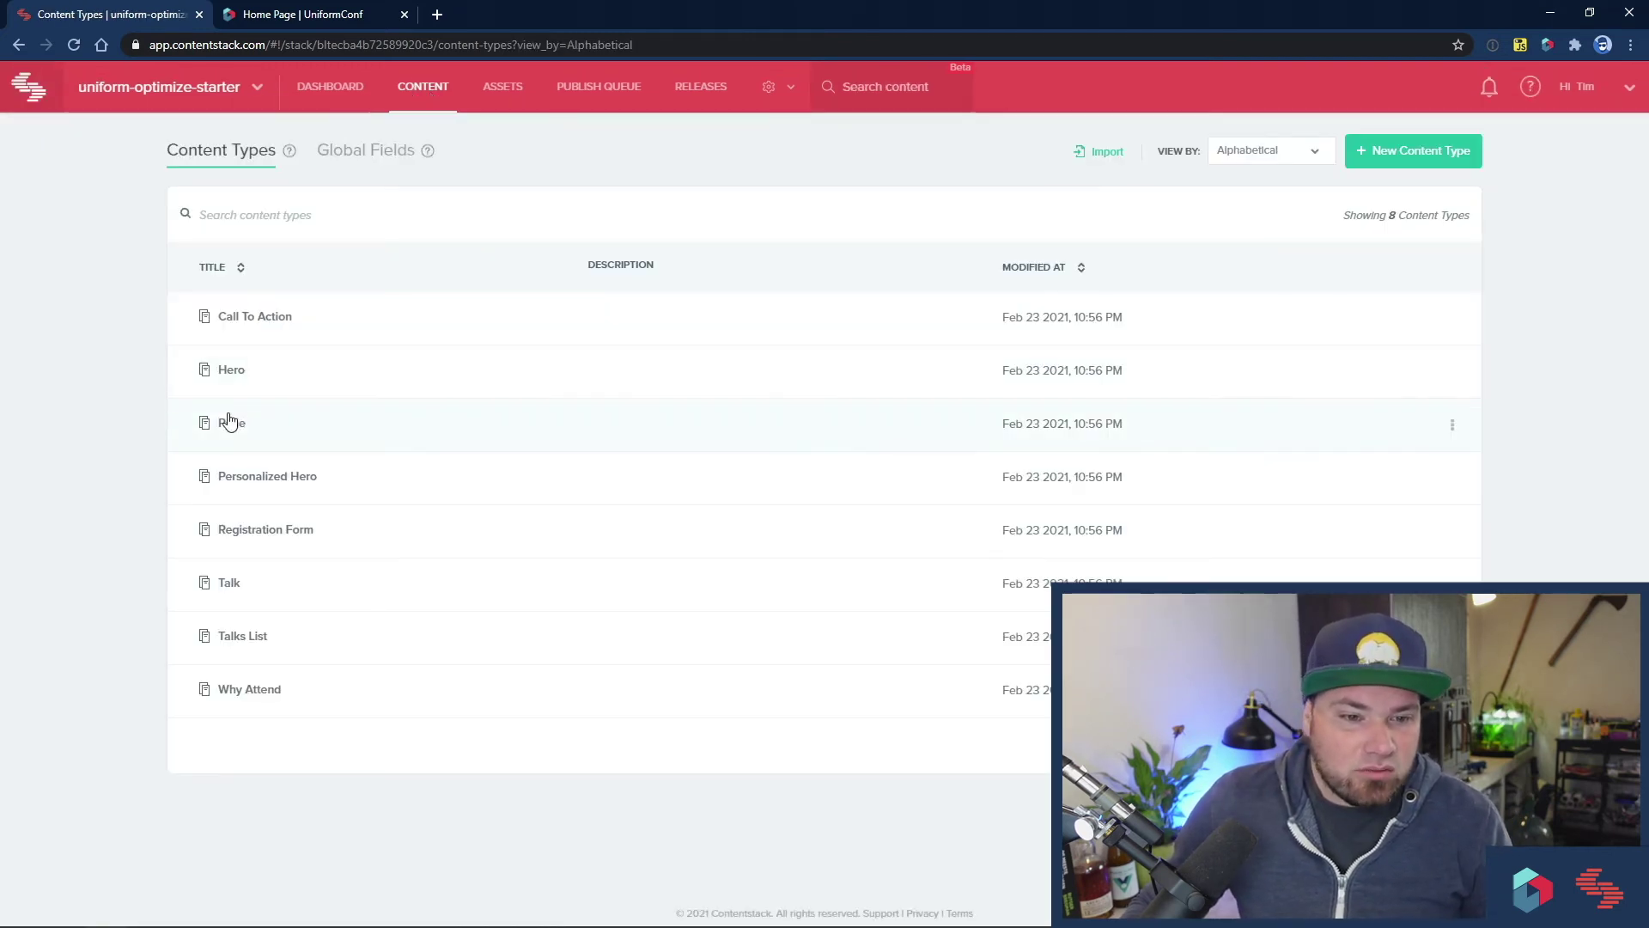
# Step: Open the Marketers page entry and its referenced Marketer Content hero, view the hero's intent tags, and return to the content types
pyautogui.click(229, 423)
pyautogui.click(239, 516)
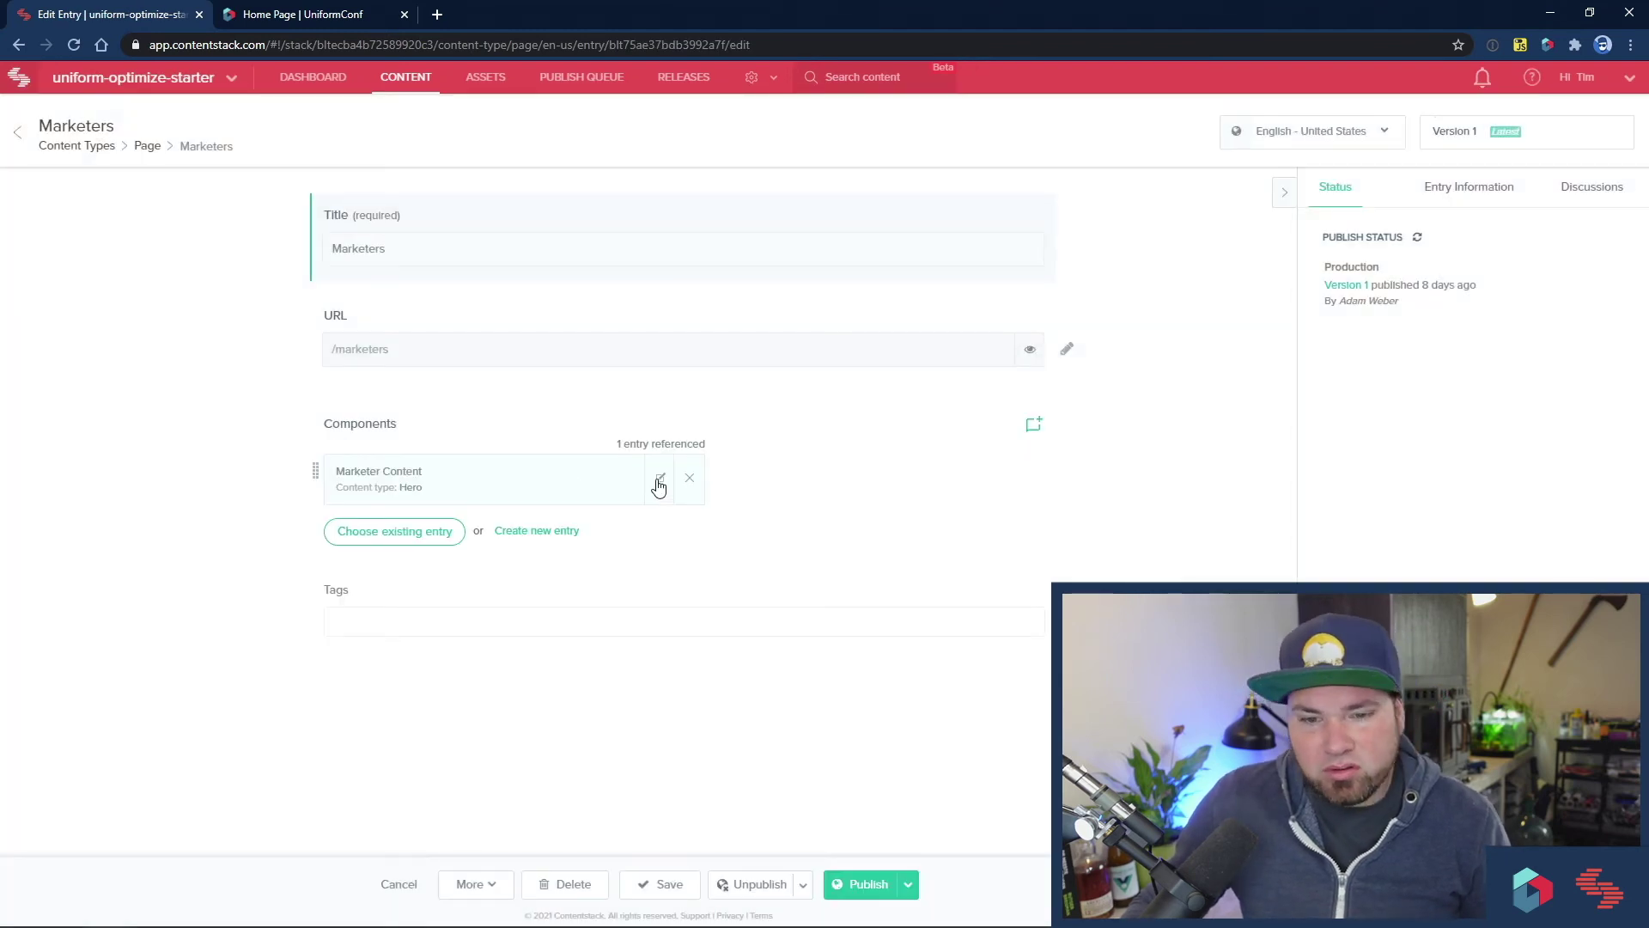
pyautogui.click(658, 479)
pyautogui.scroll(-3, 515, 678)
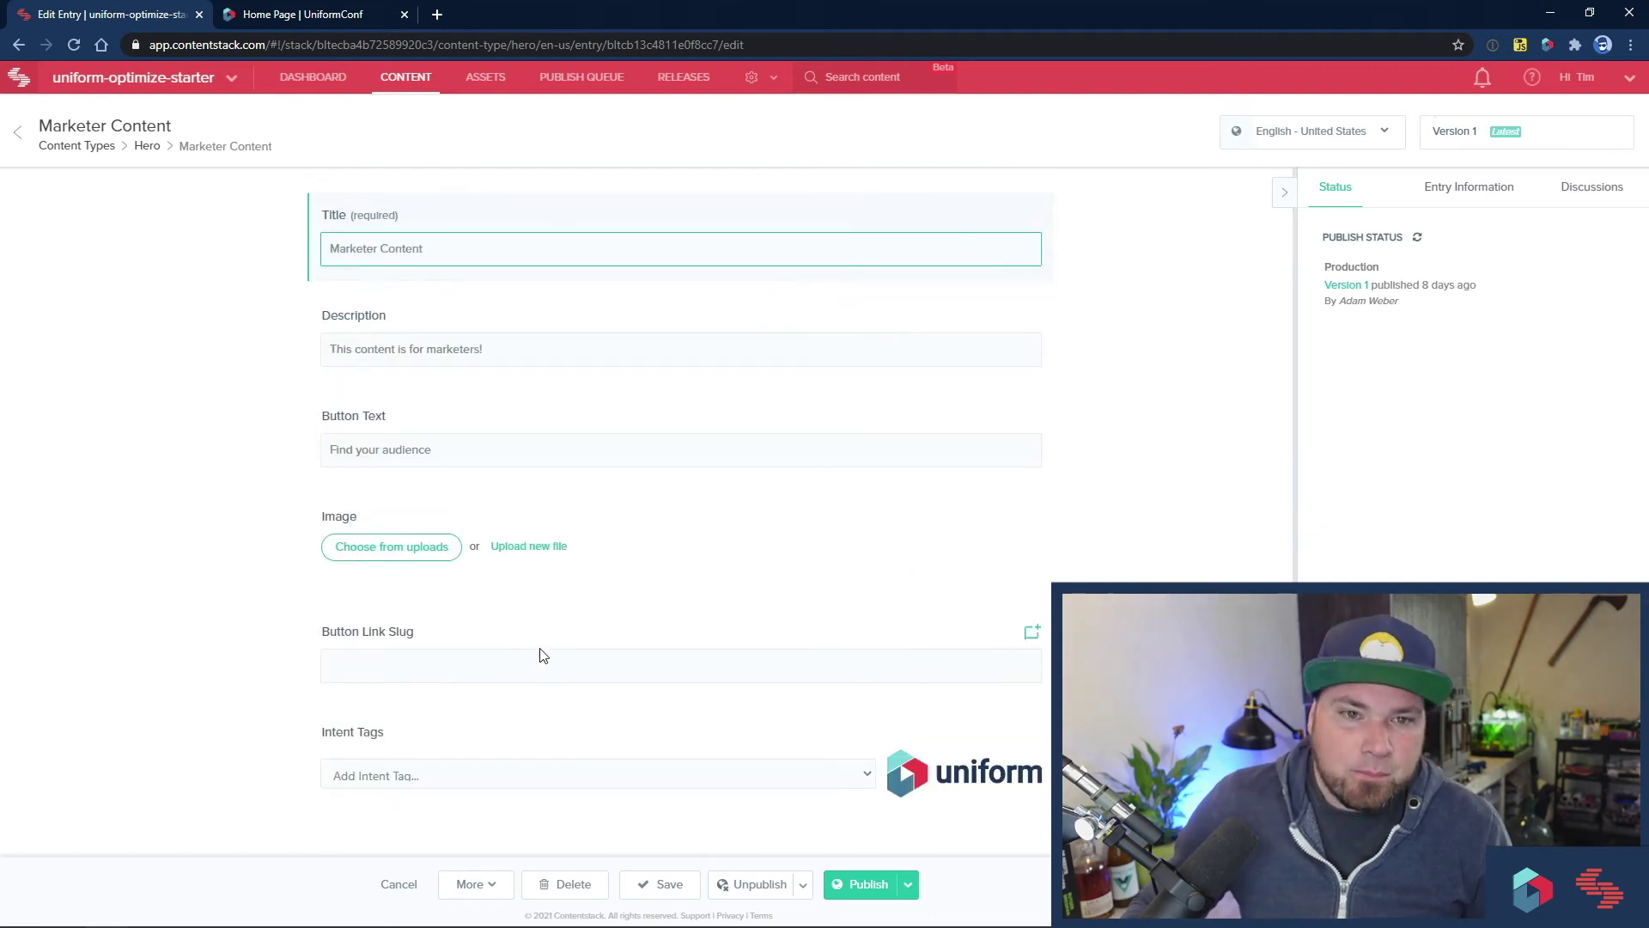
pyautogui.click(420, 86)
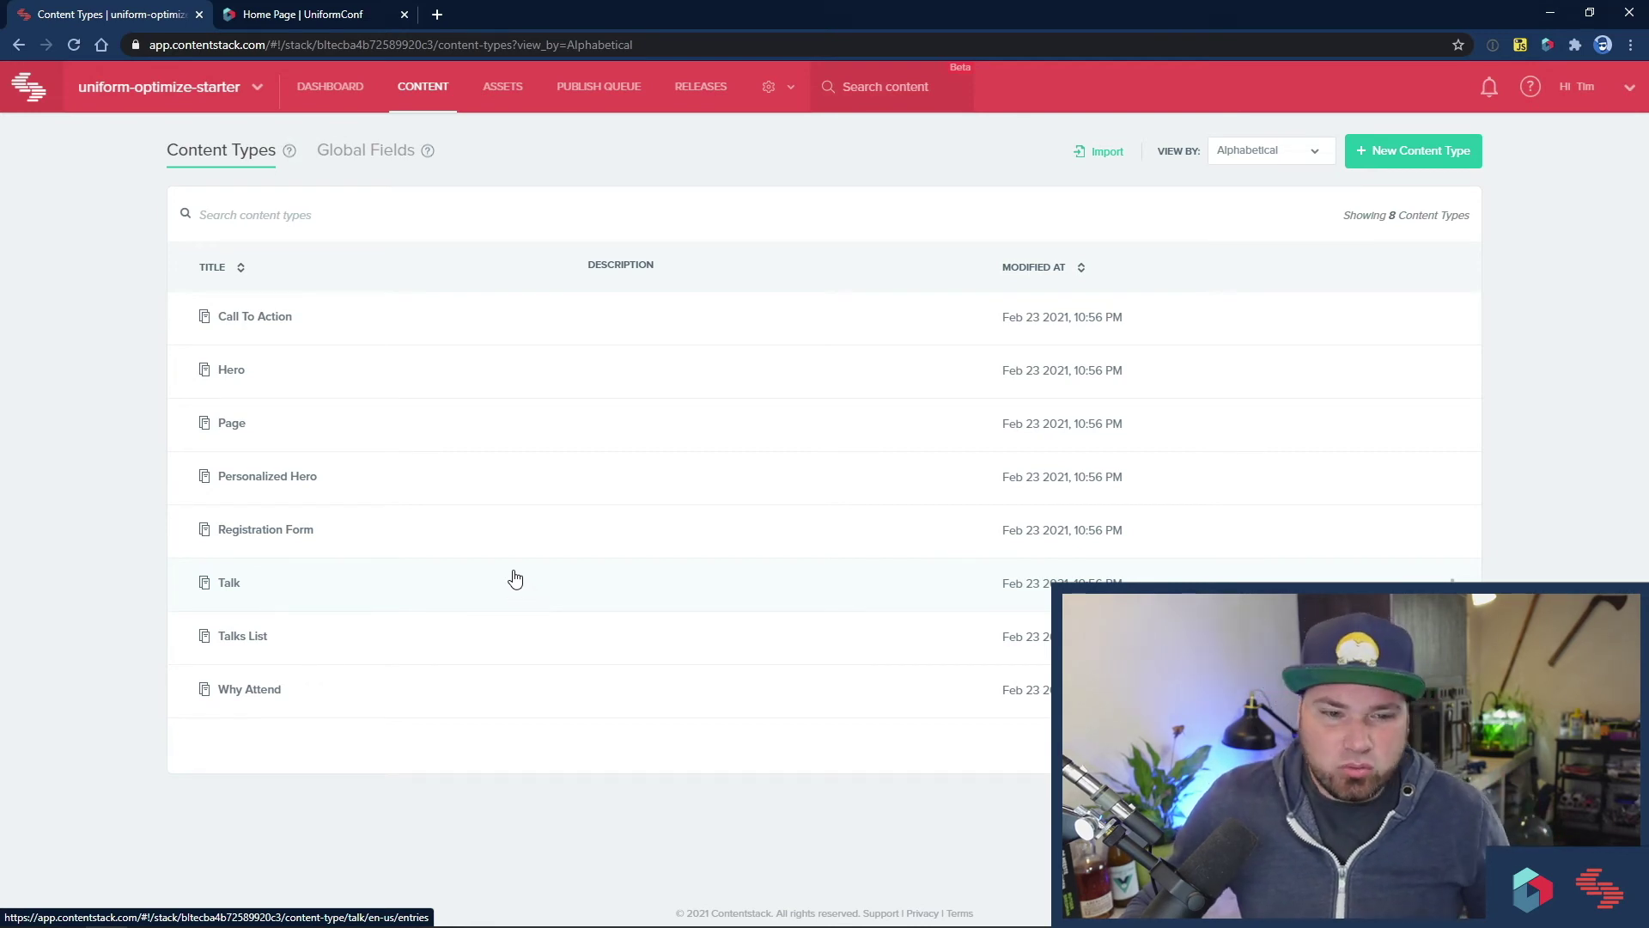
# Step: Open the Home Page entry's Homepage Hero component and compare its hero options with the UniformConf site's home page
pyautogui.click(232, 425)
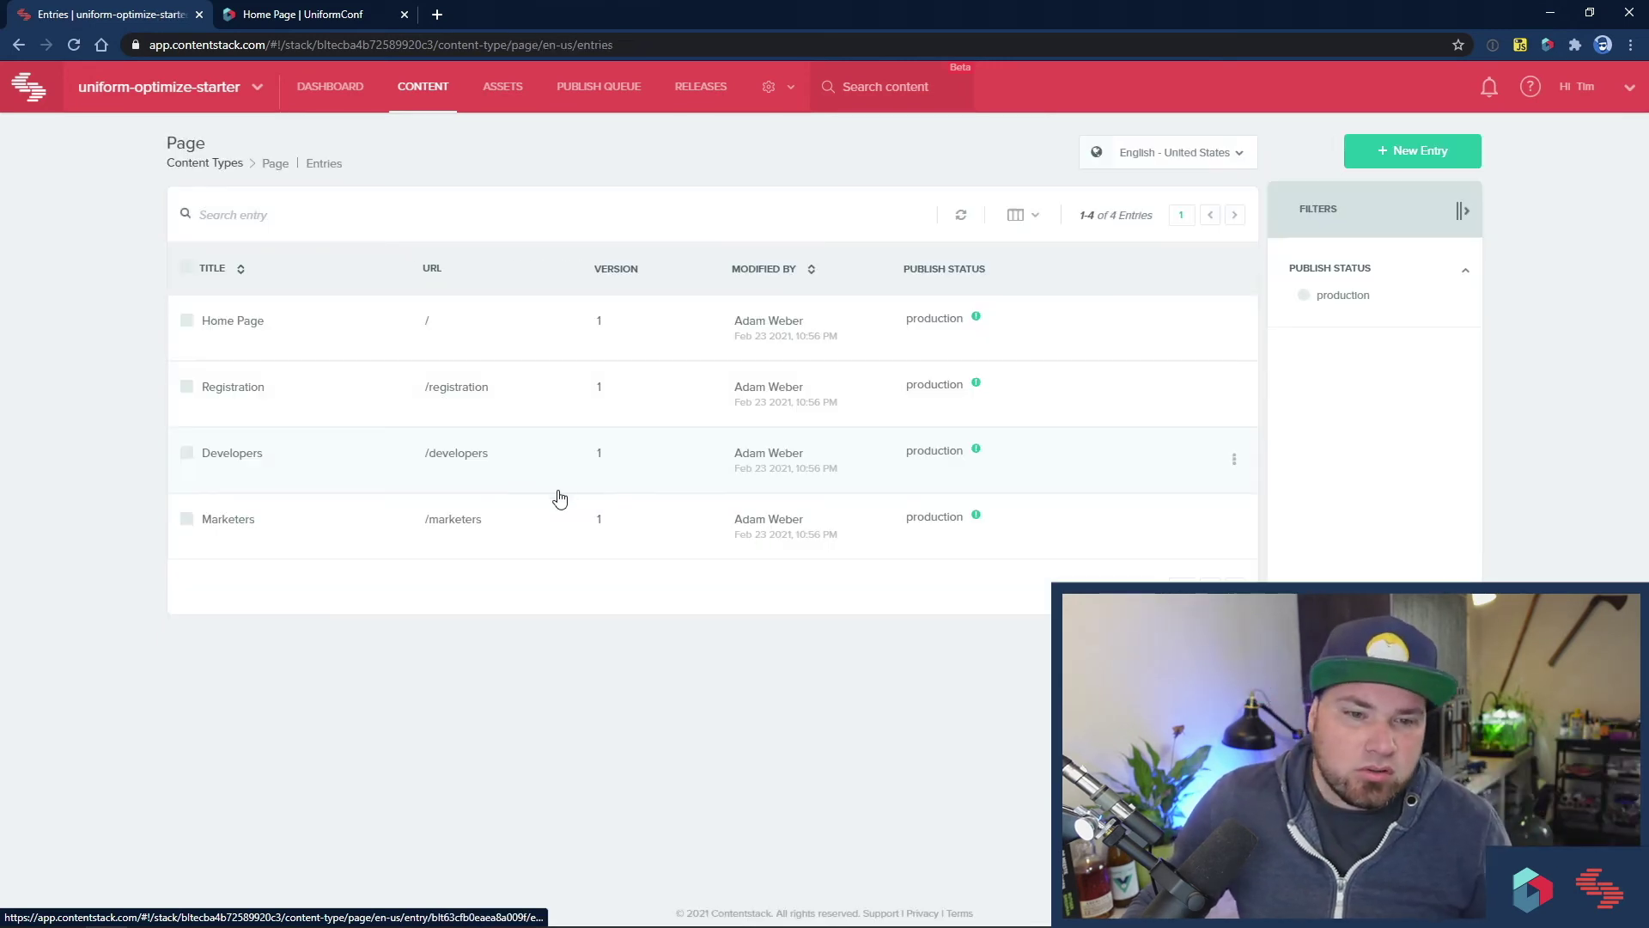
pyautogui.click(248, 322)
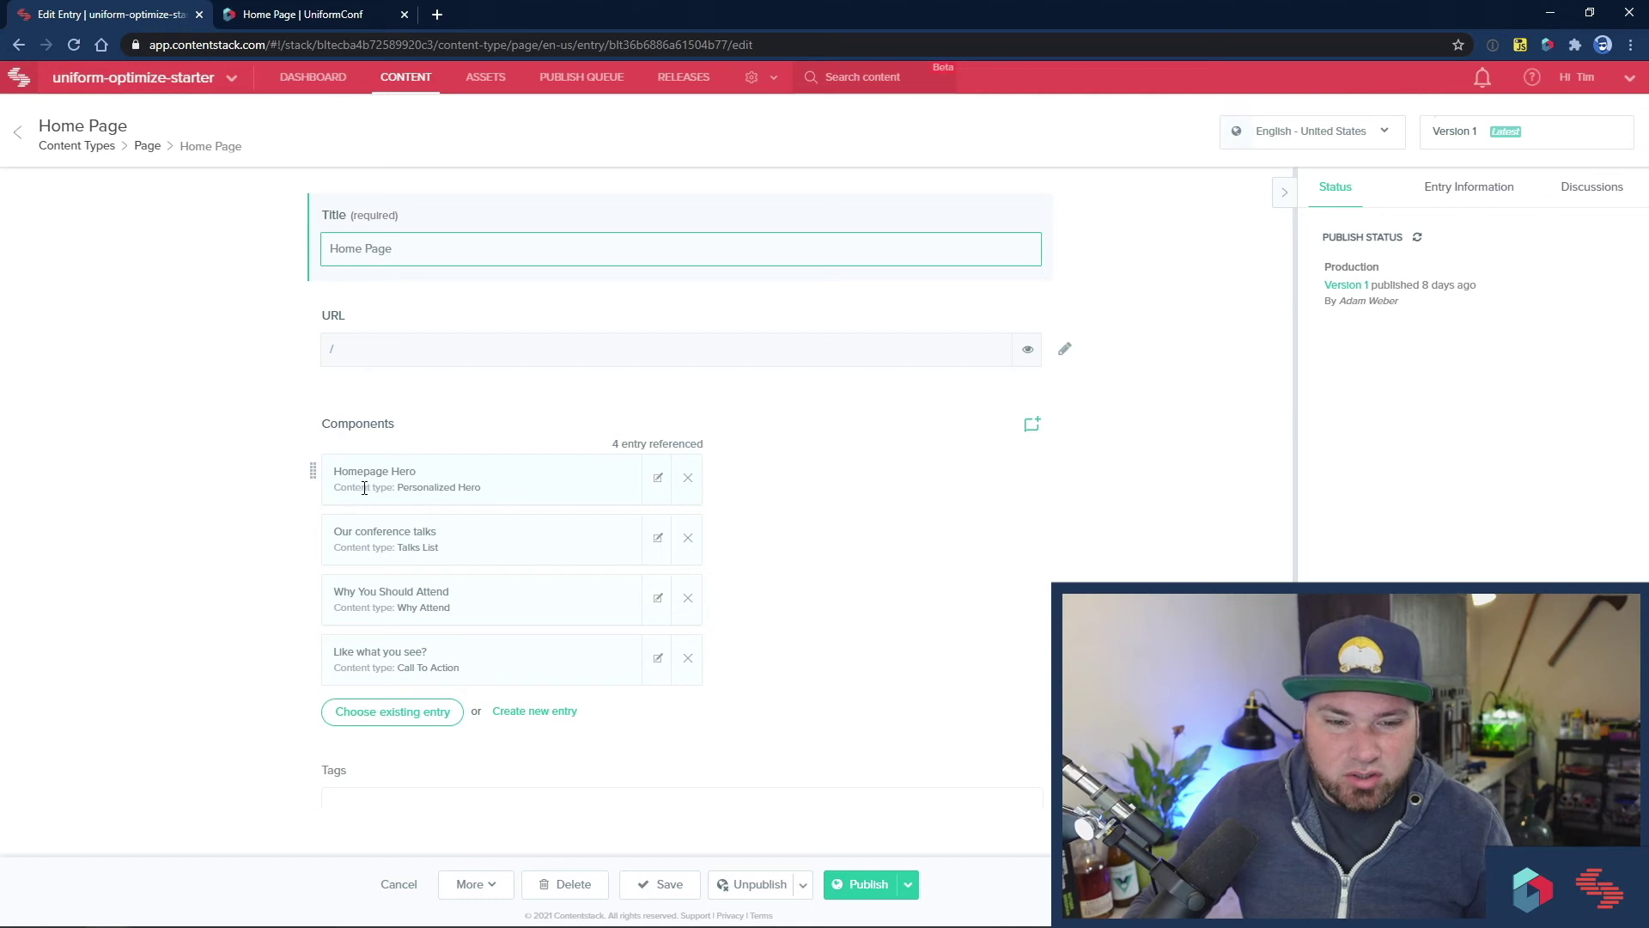
pyautogui.click(658, 477)
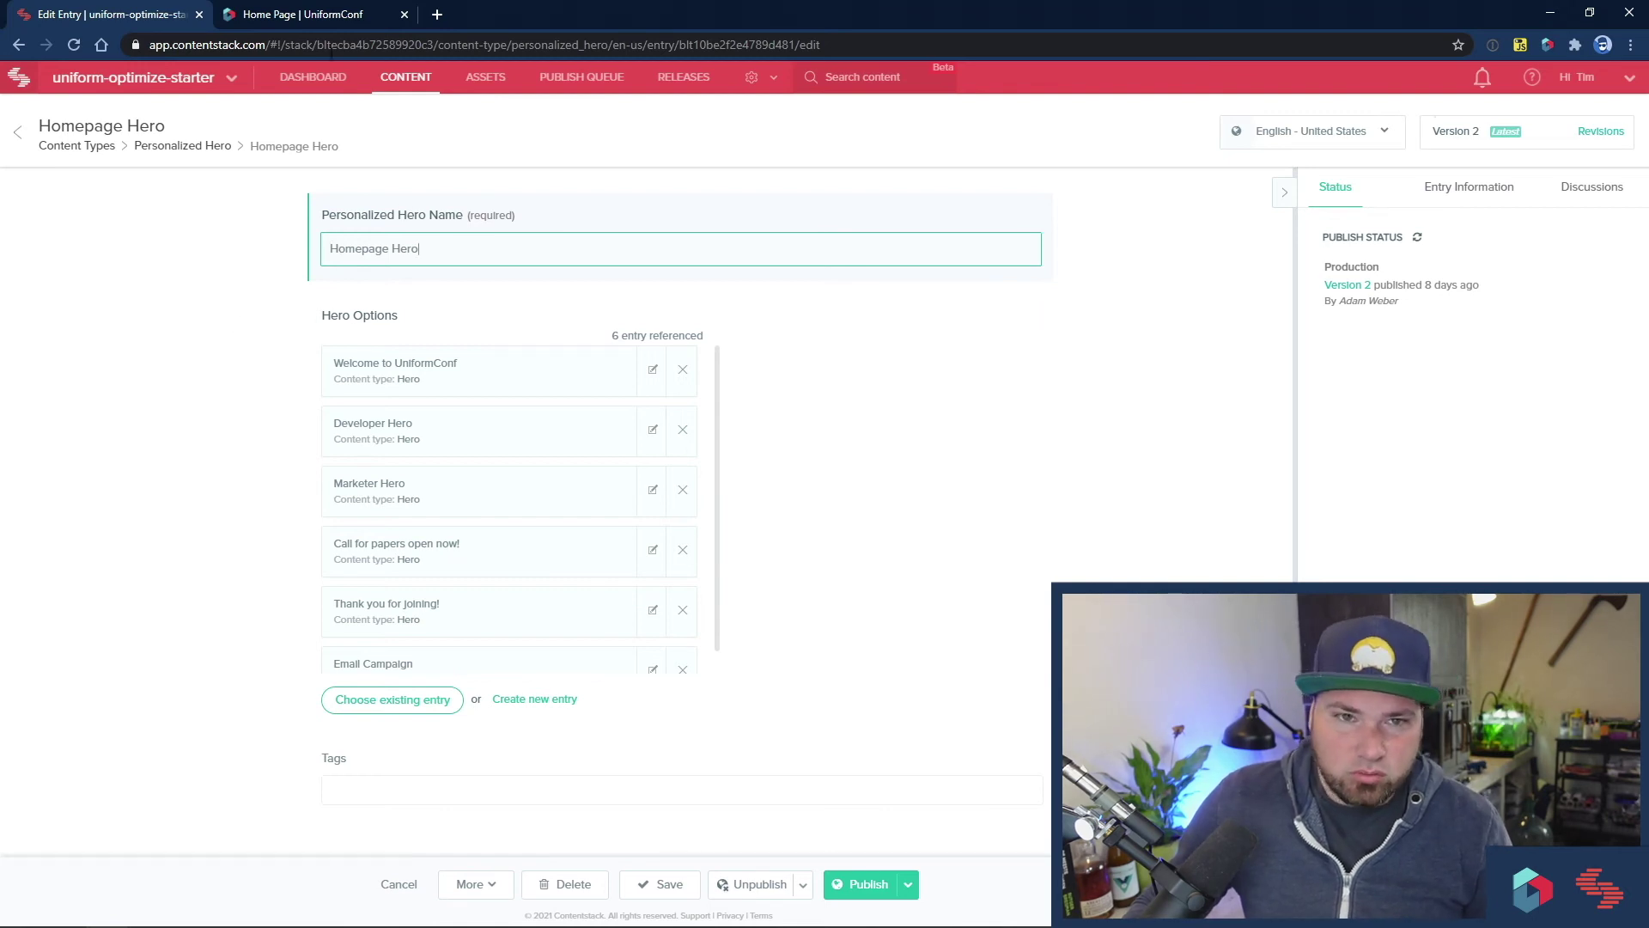
pyautogui.hotkey('ctrl', 'Tab')
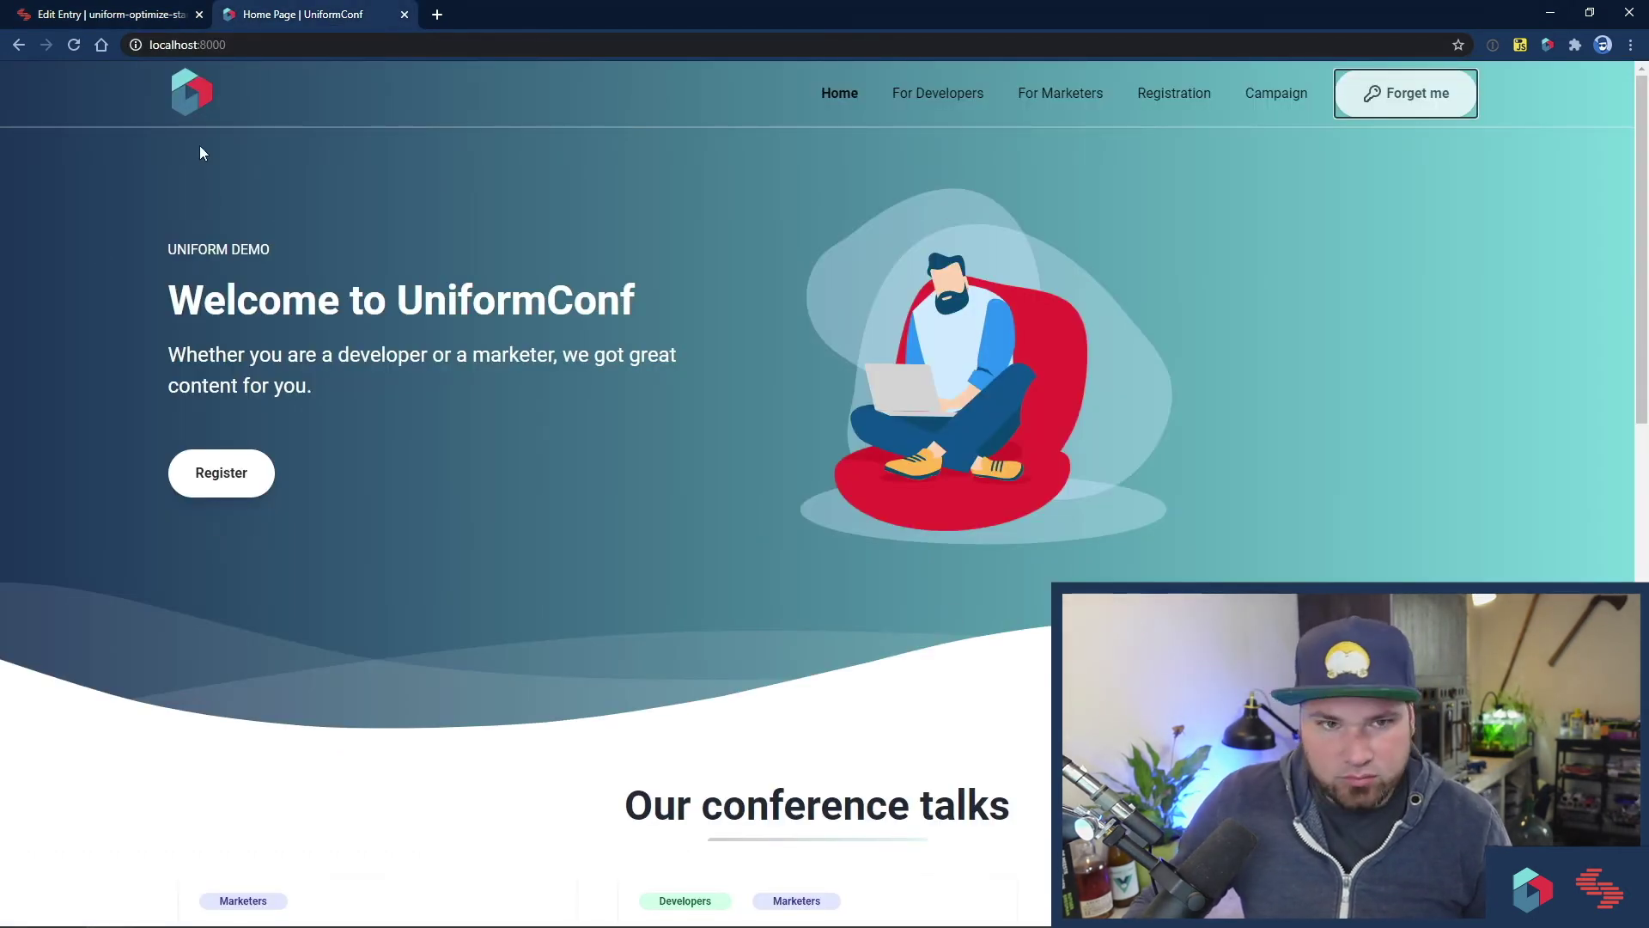
pyautogui.click(153, 15)
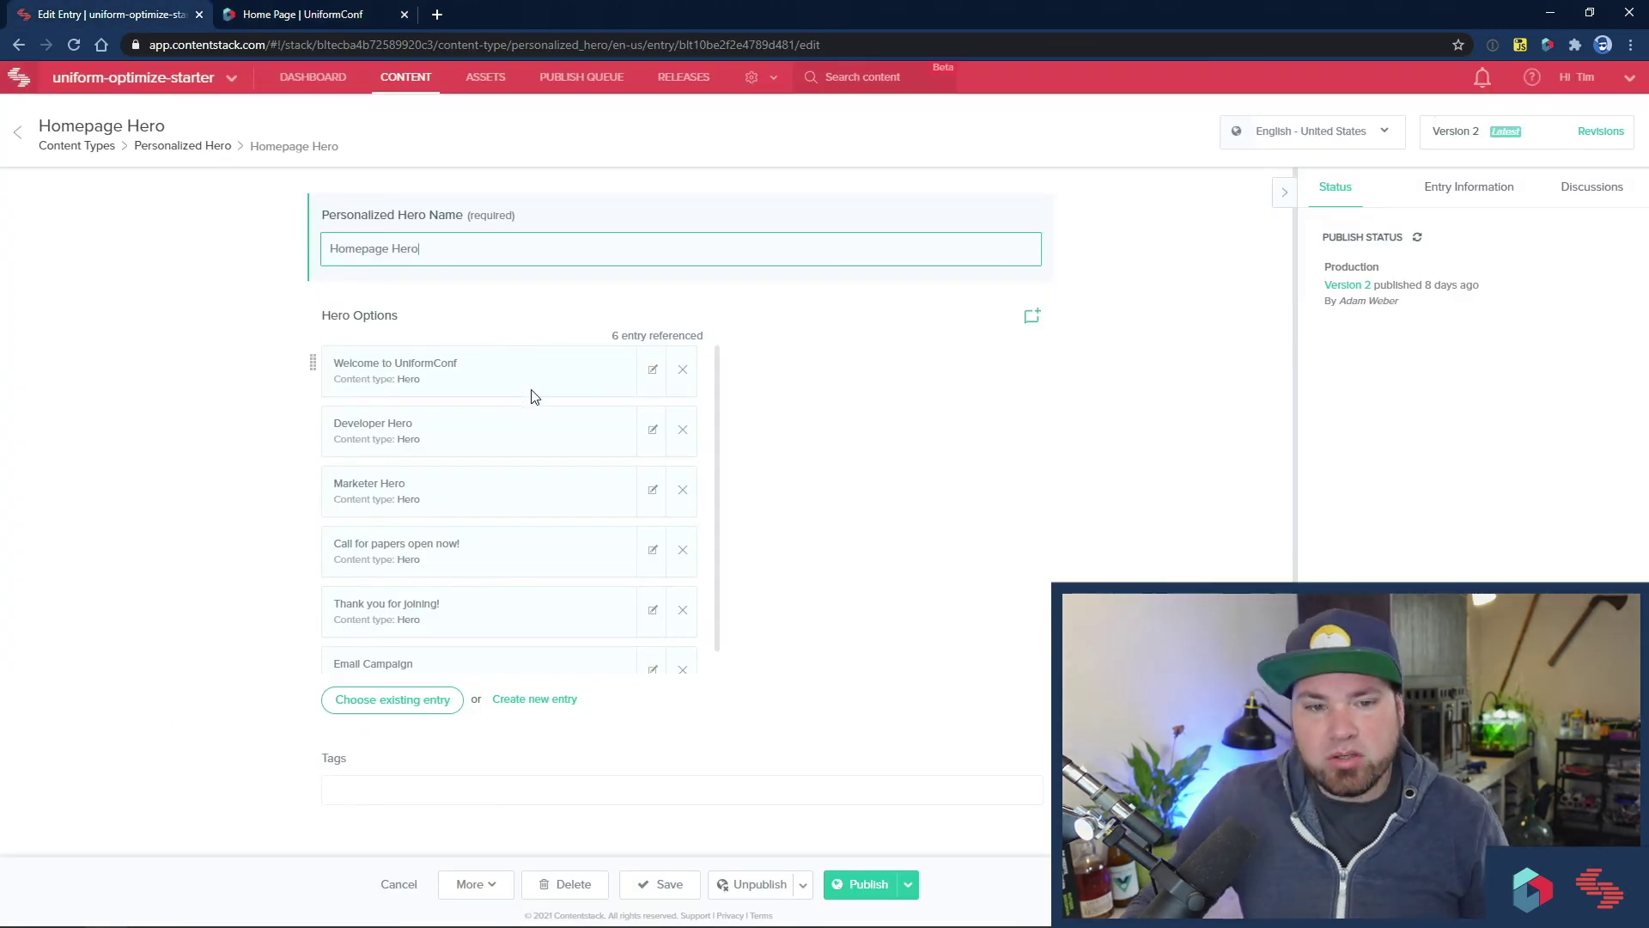
# Step: Review the full list of hero options referenced by the Homepage Hero
pyautogui.scroll(-1, 530, 409)
pyautogui.scroll(-1, 520, 447)
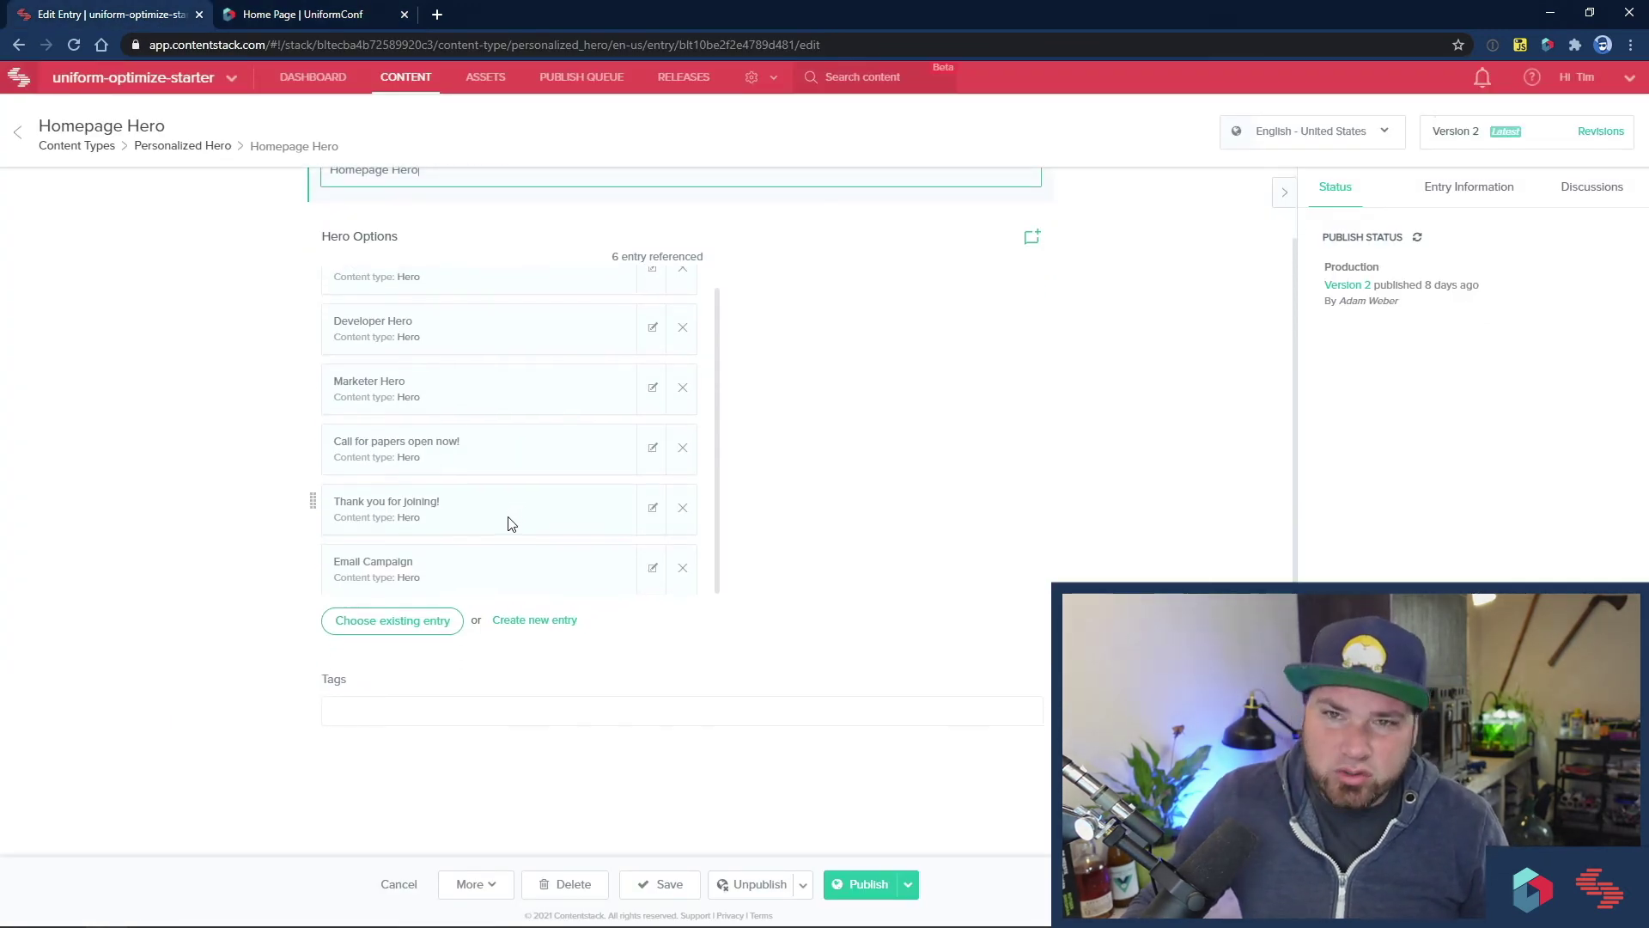
pyautogui.scroll(1, 512, 375)
pyautogui.scroll(1, 227, 413)
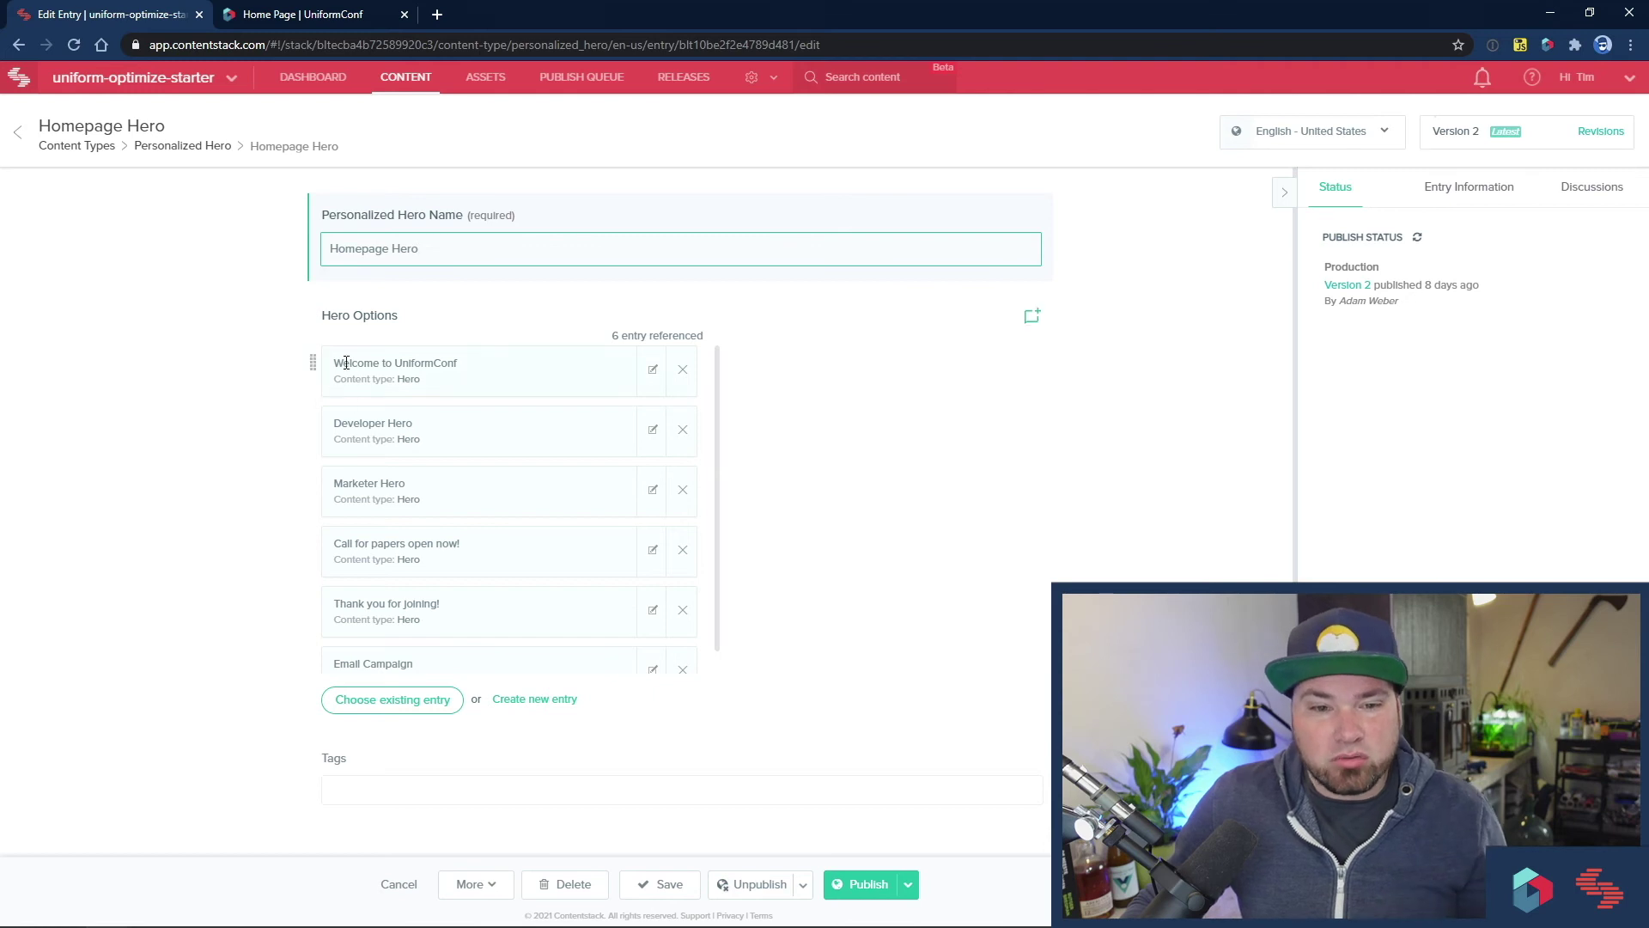
# Step: On the UniformConf demo site, visit the For Developers page and return to Home to trigger the developer personalization
pyautogui.click(308, 21)
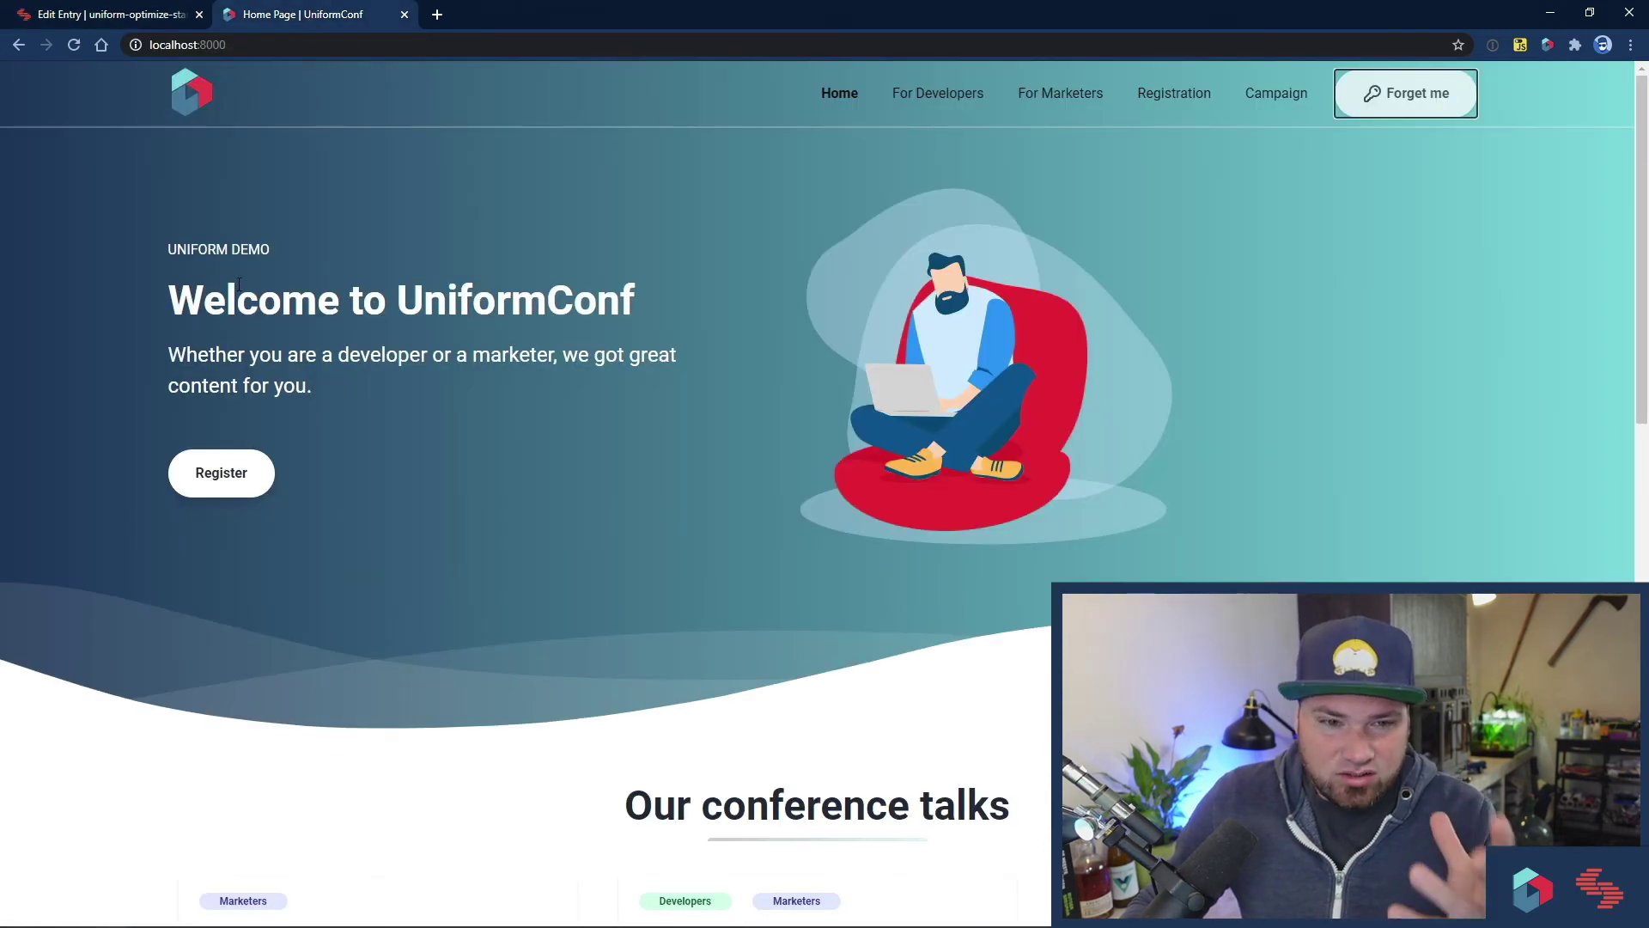
pyautogui.click(938, 101)
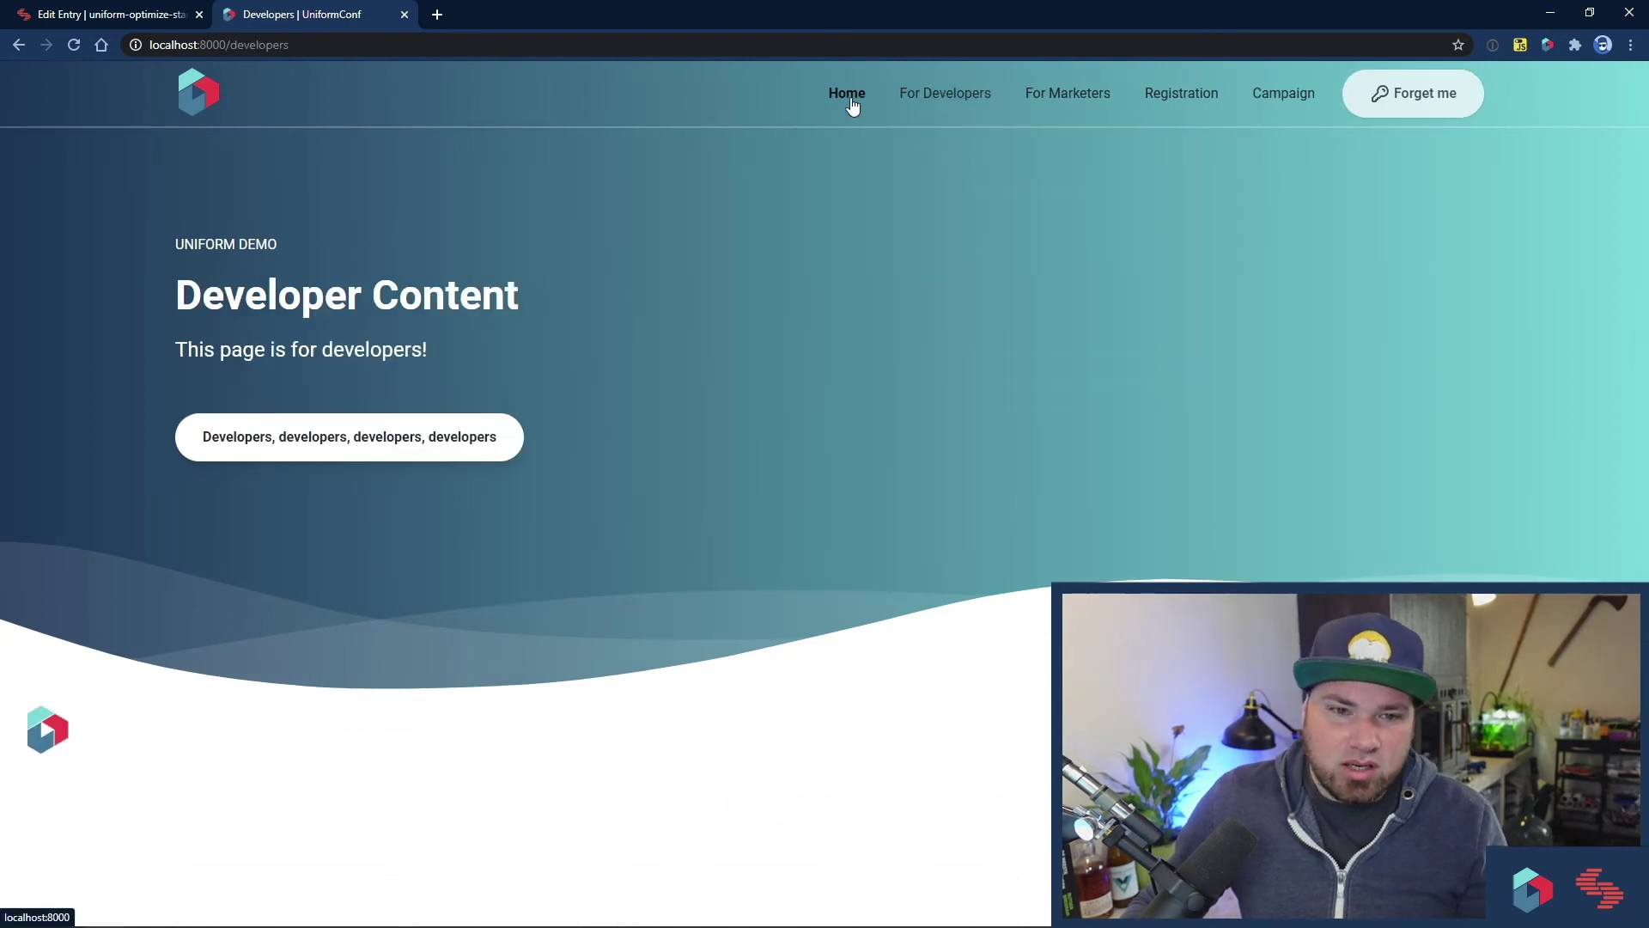
pyautogui.click(848, 107)
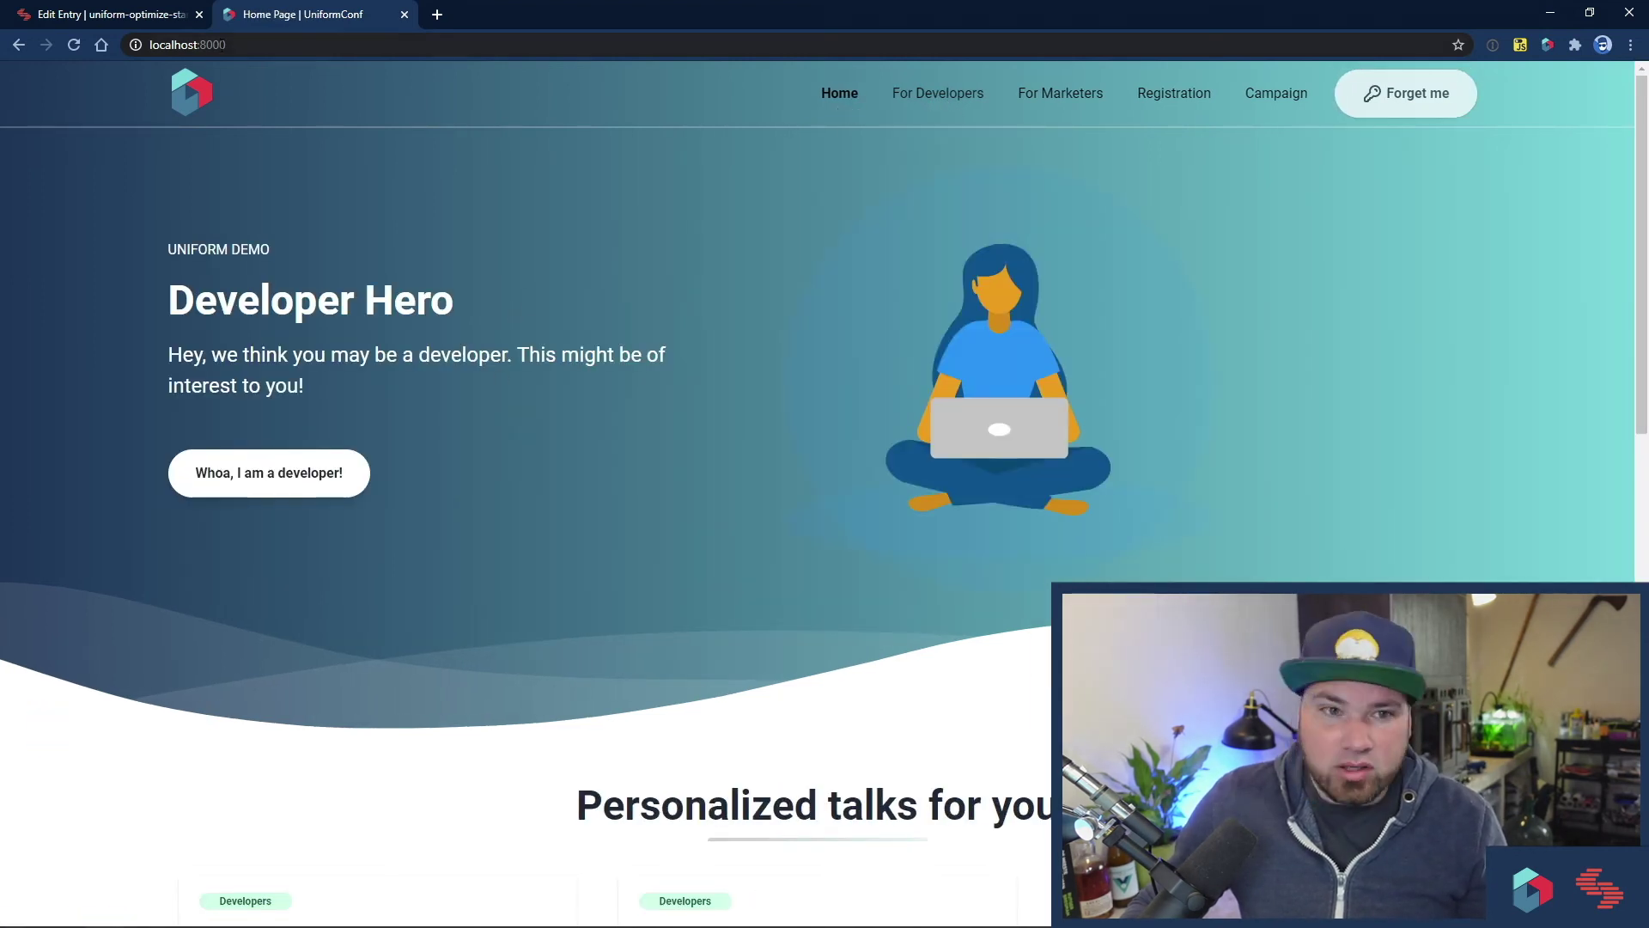
# Step: Back in Contentstack, open the Developer Hero option of the Homepage Hero and inspect its fields and intent tag
pyautogui.click(163, 21)
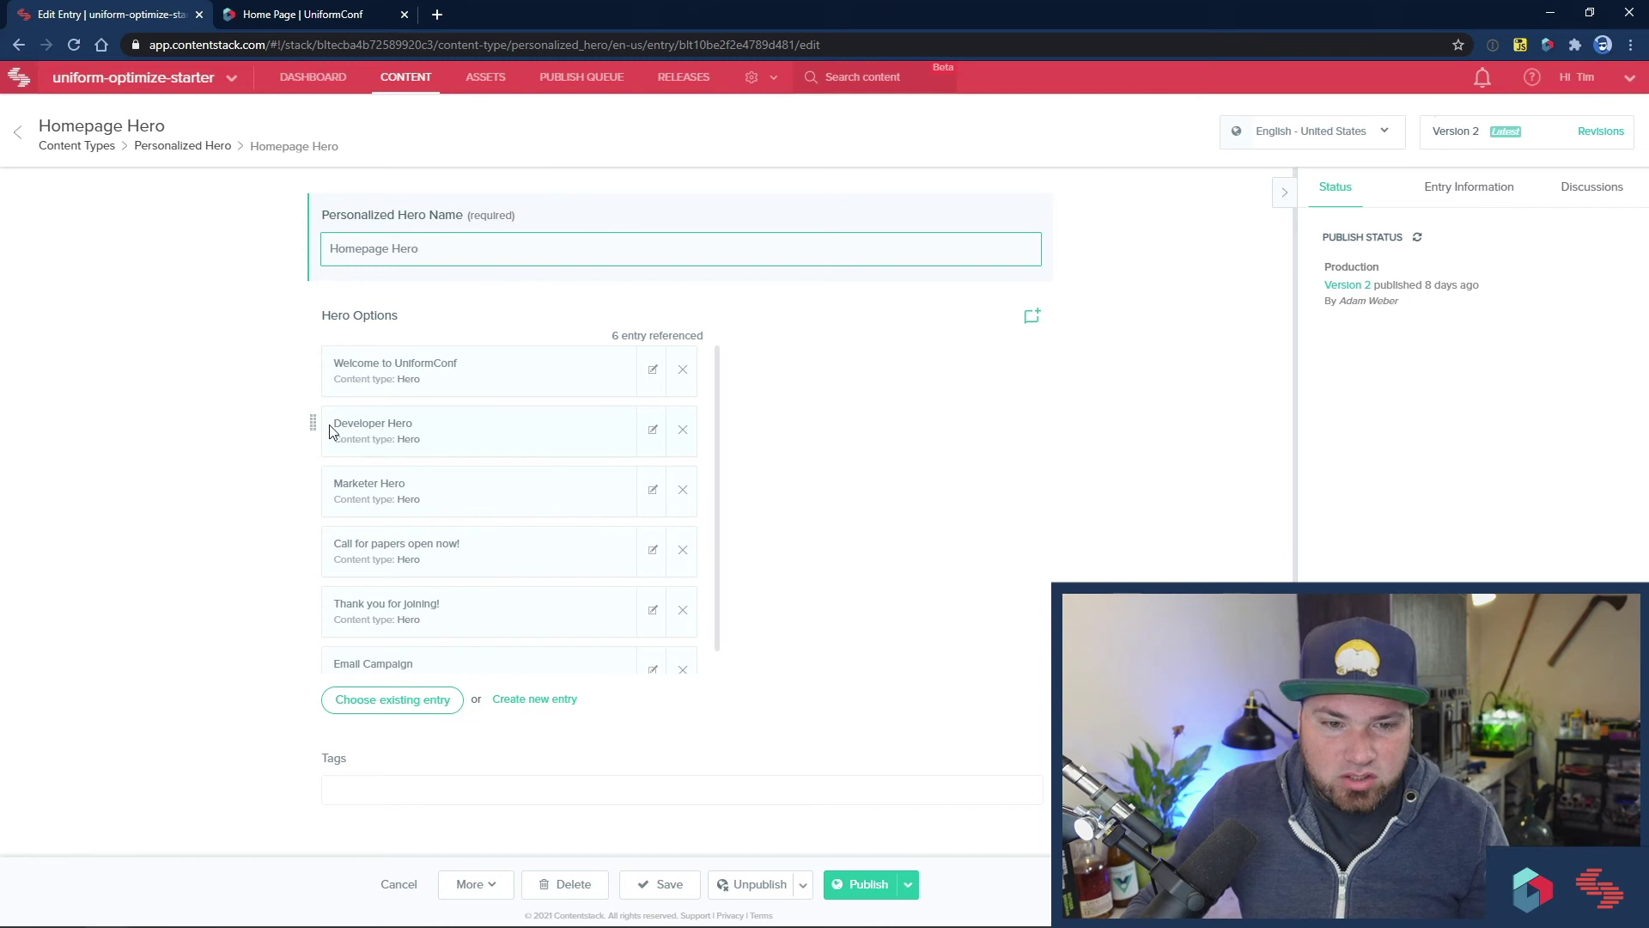
pyautogui.moveTo(331, 430); pyautogui.dragTo(416, 429)
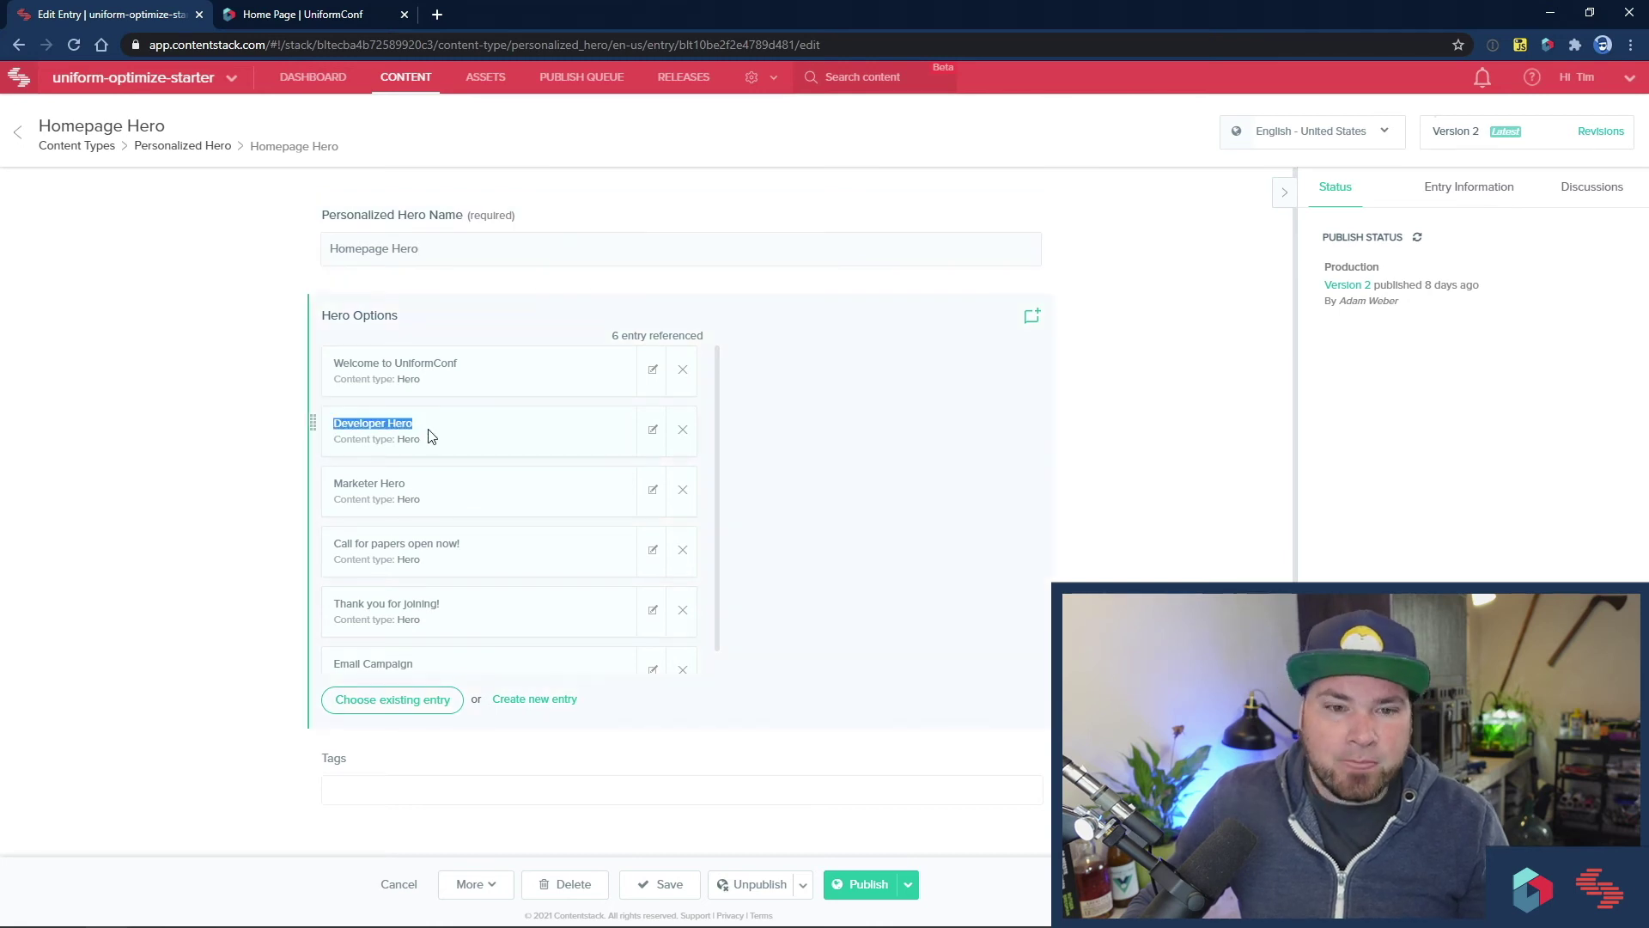
pyautogui.click(654, 431)
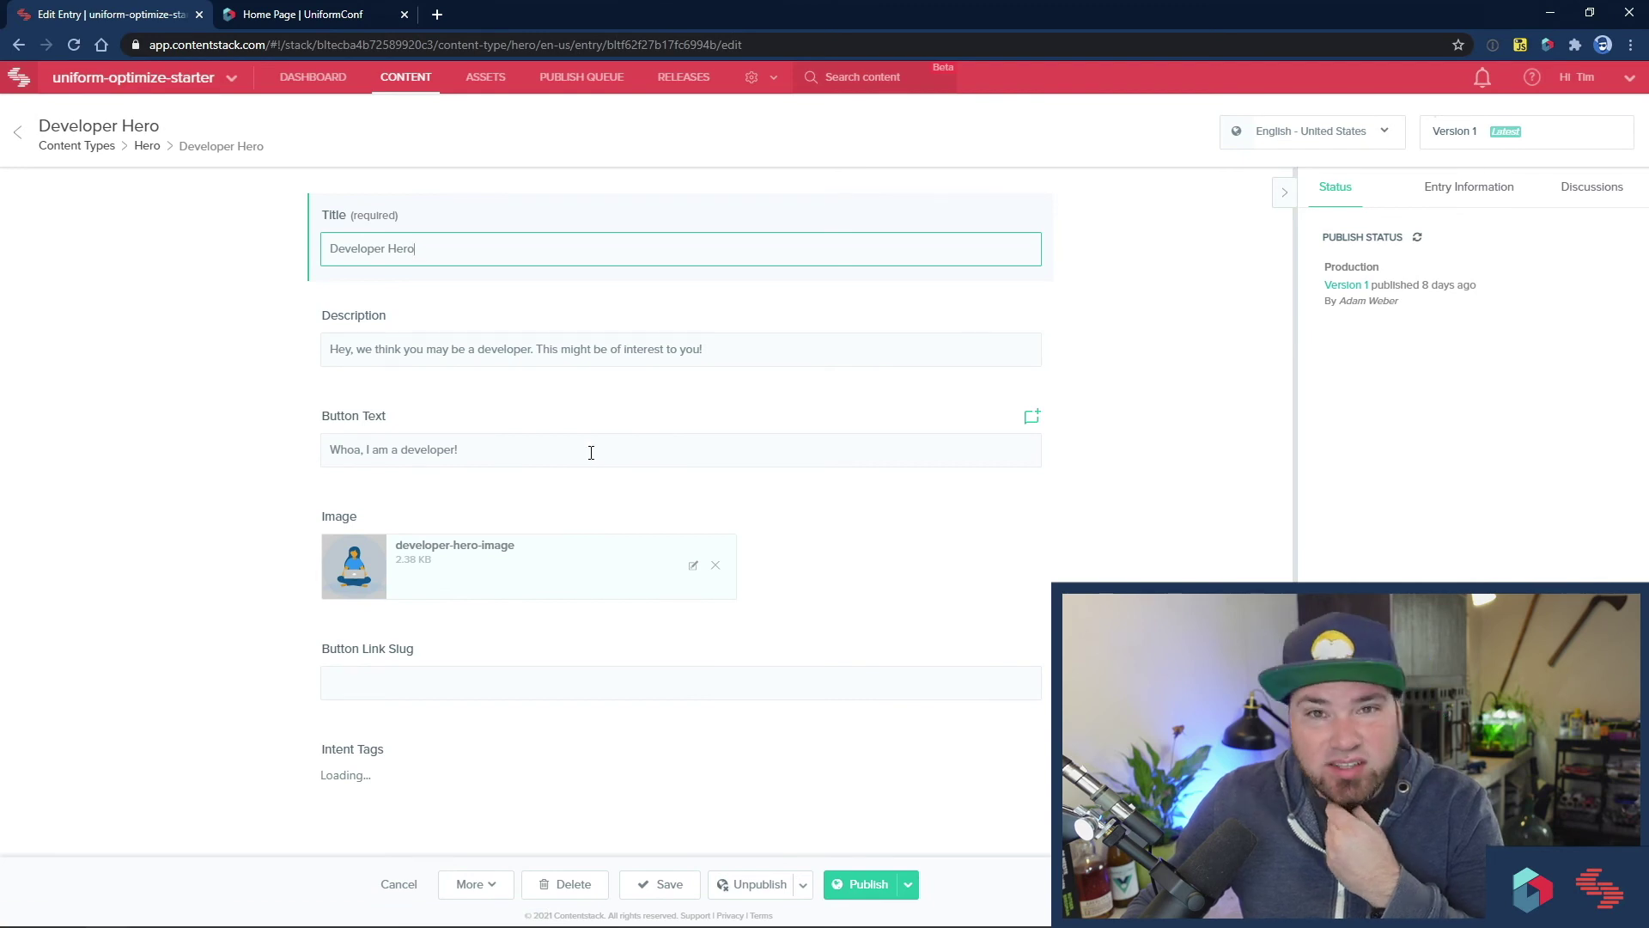
pyautogui.scroll(-3, 591, 464)
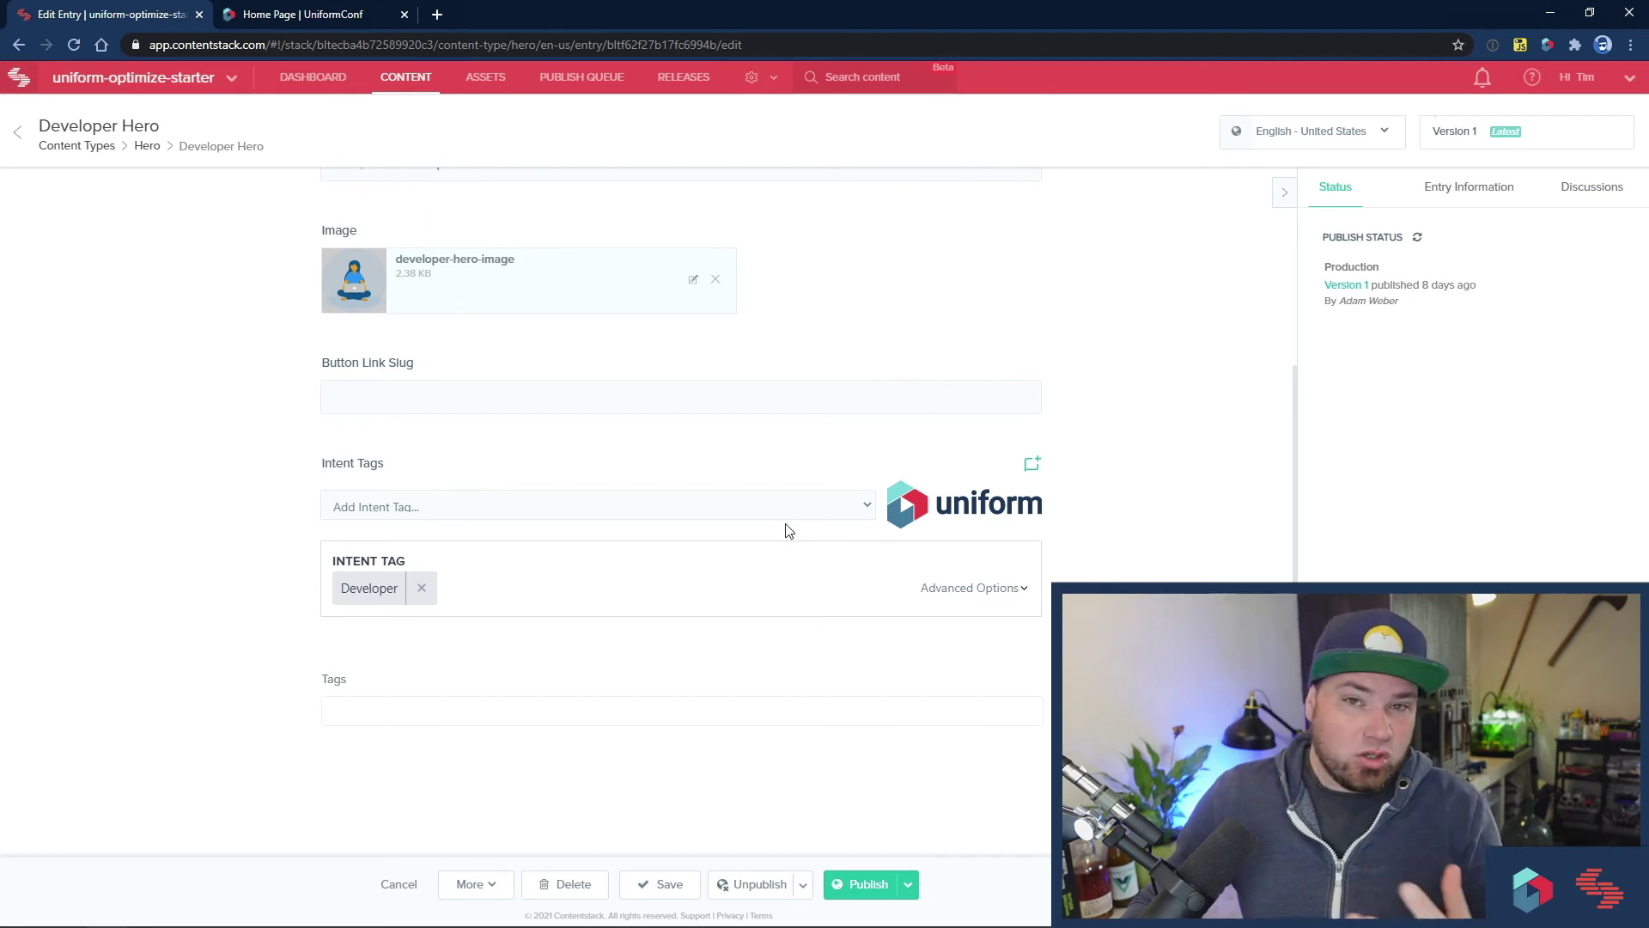
pyautogui.scroll(3, 289, 507)
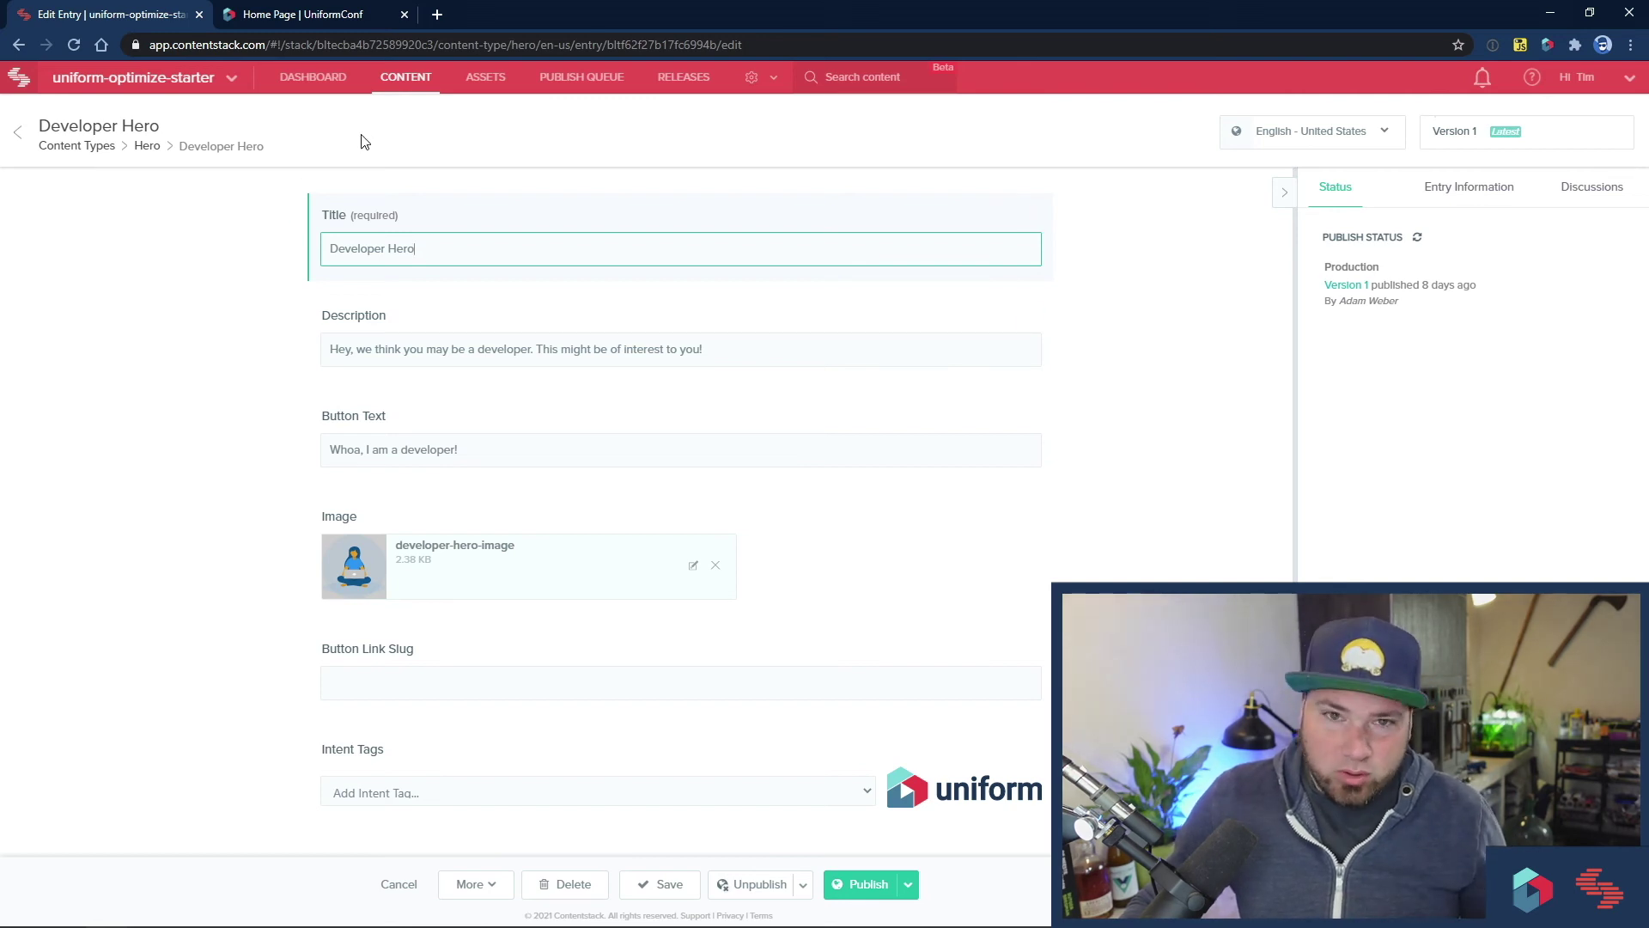
# Step: Return to the Home Page entry, reopen its Homepage Hero component, and look over the hero options again
pyautogui.click(395, 77)
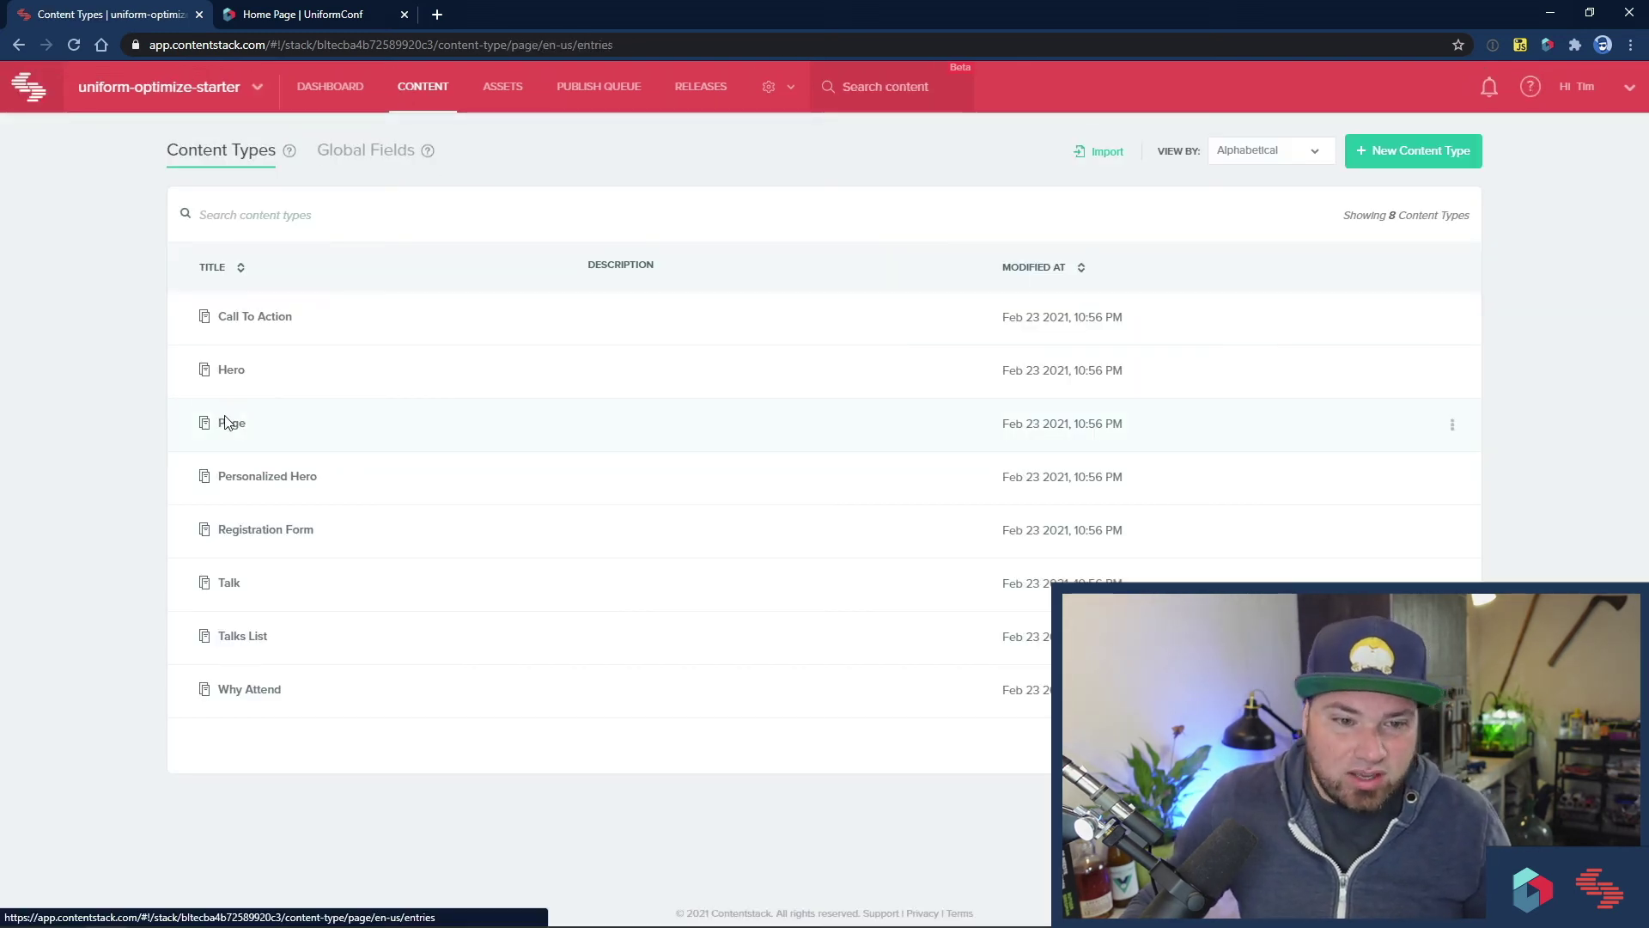
pyautogui.click(227, 422)
pyautogui.click(241, 329)
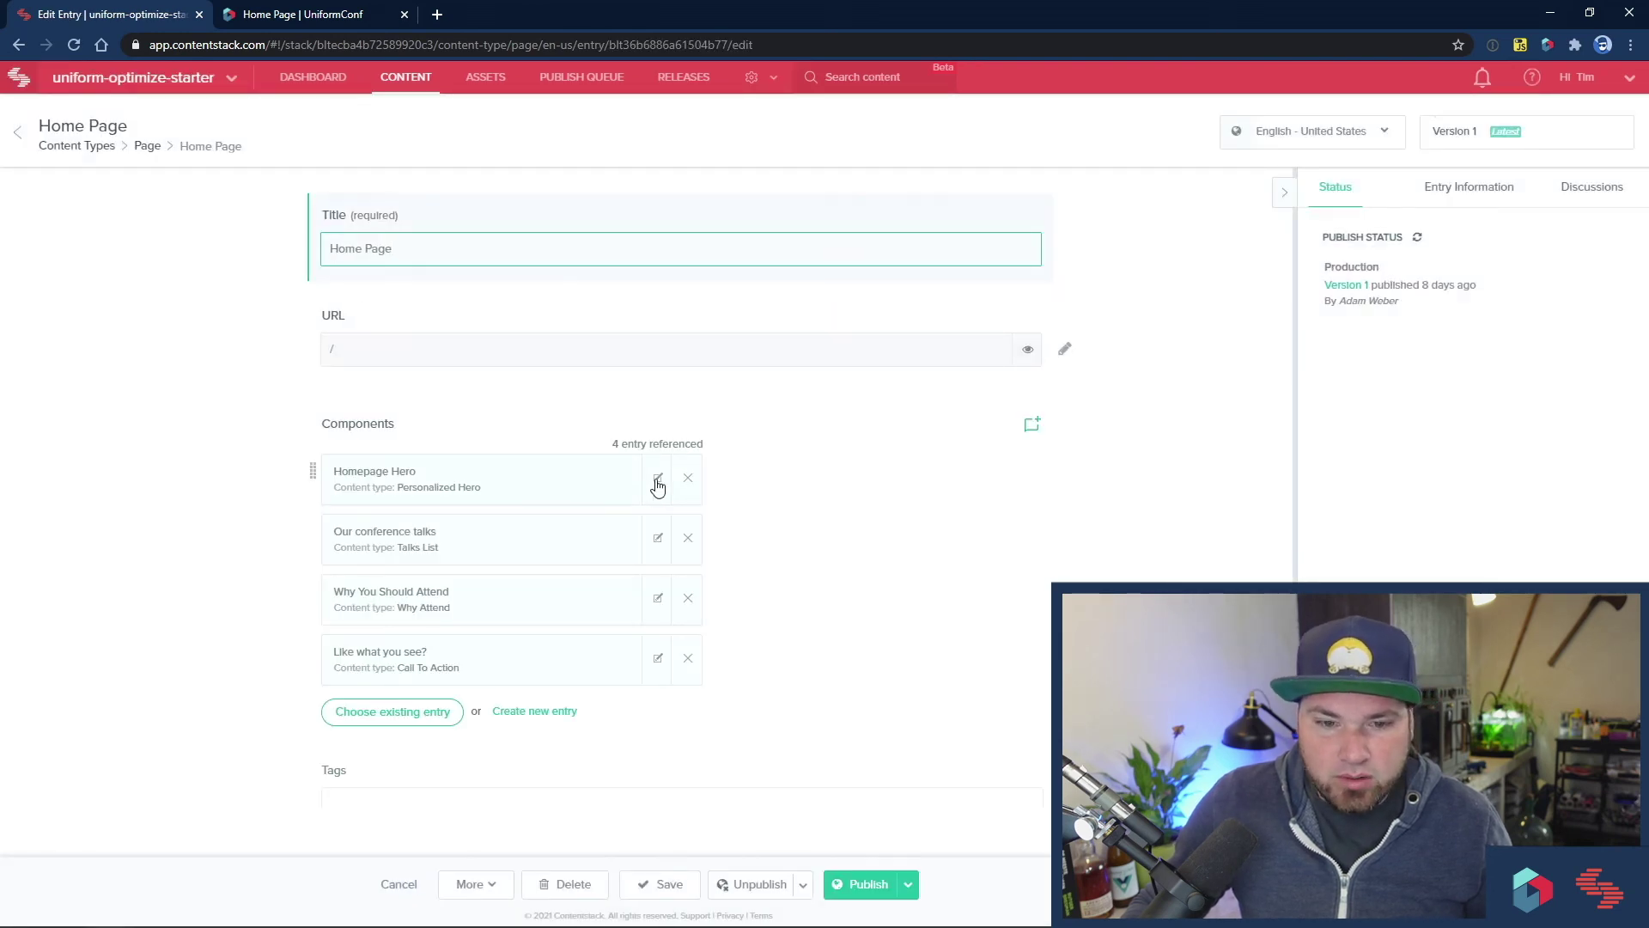
pyautogui.click(658, 479)
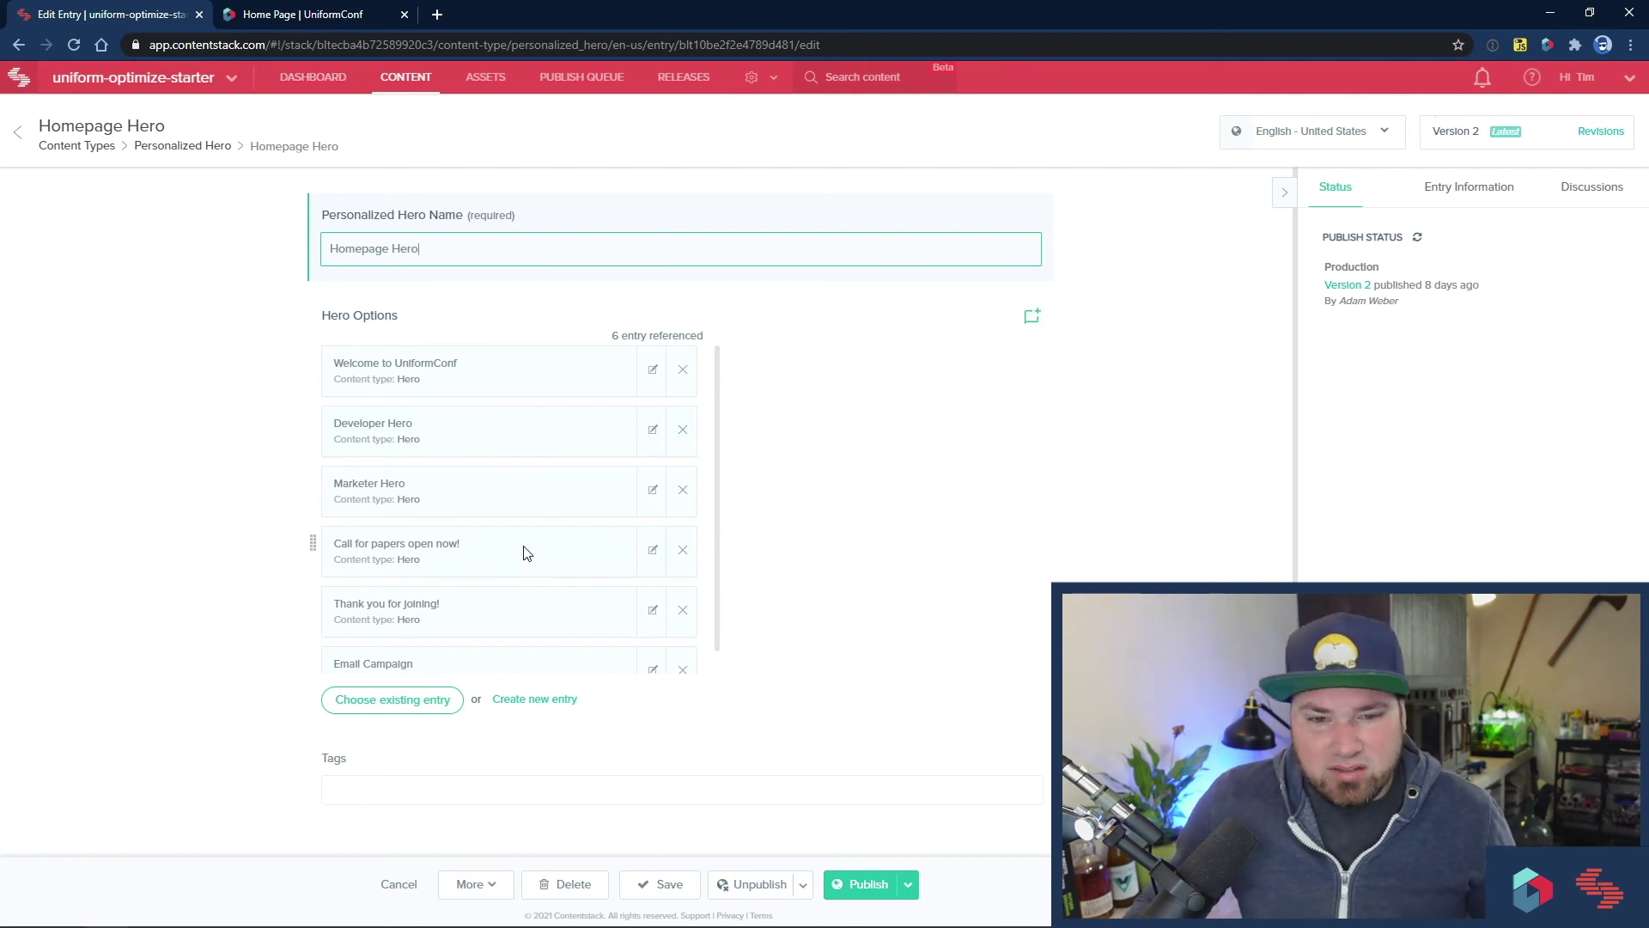
pyautogui.scroll(-1, 524, 541)
pyautogui.scroll(1, 524, 534)
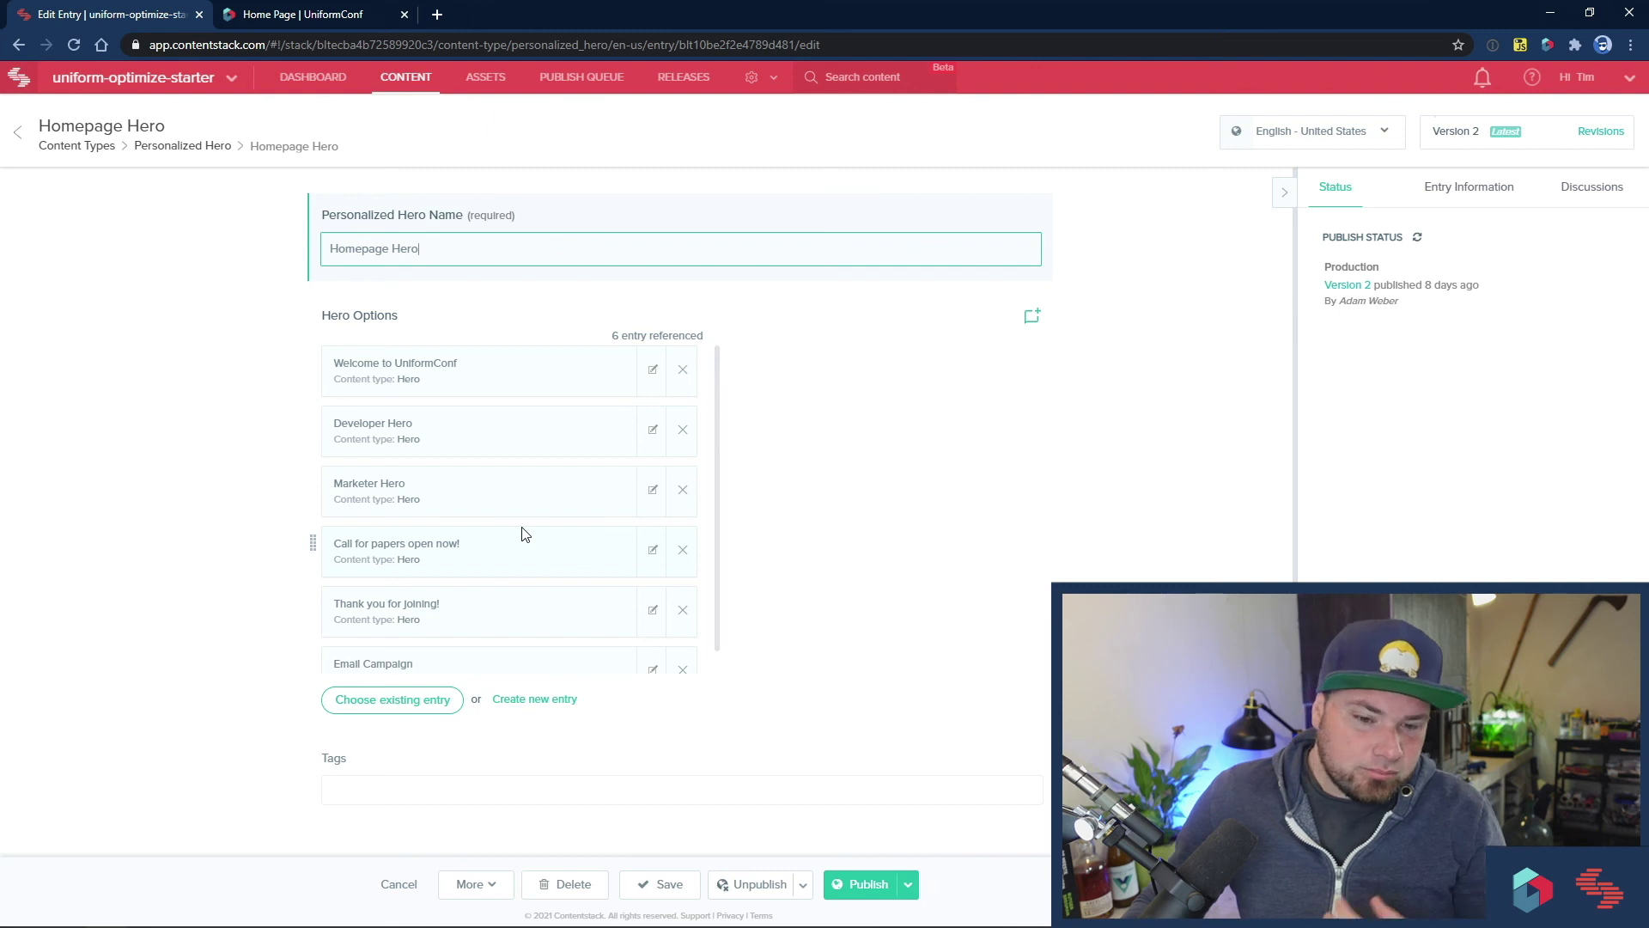